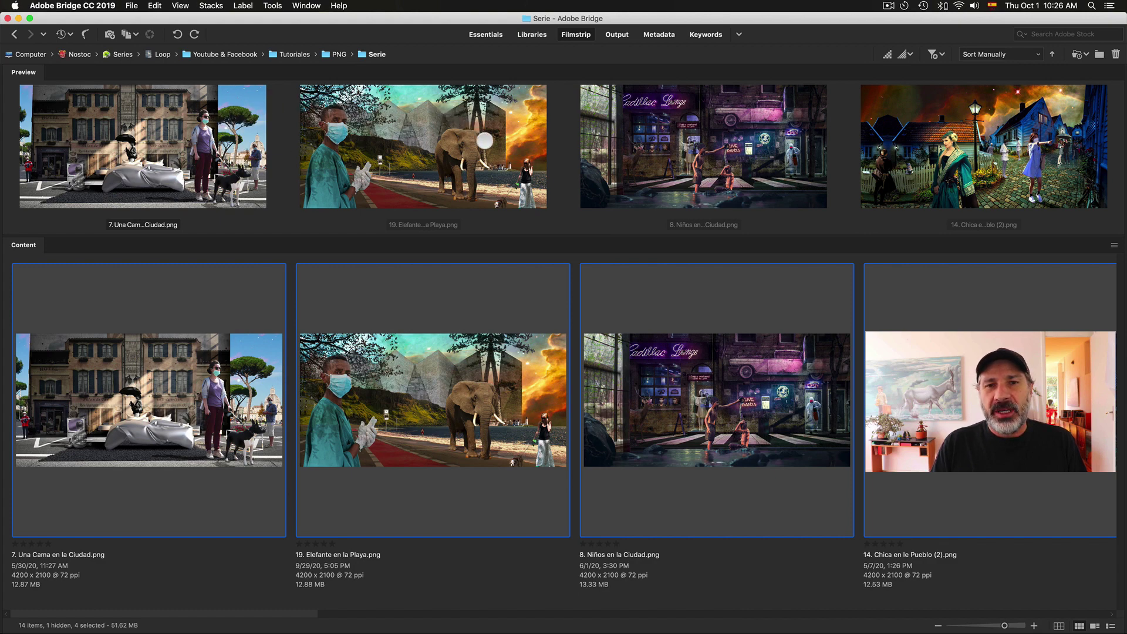
- Drag 14. Chica en le Pueblo in front of 8. Niños en la Ciudad in the filmstrip
{"action": "left_click", "coordinate": [989, 101]}
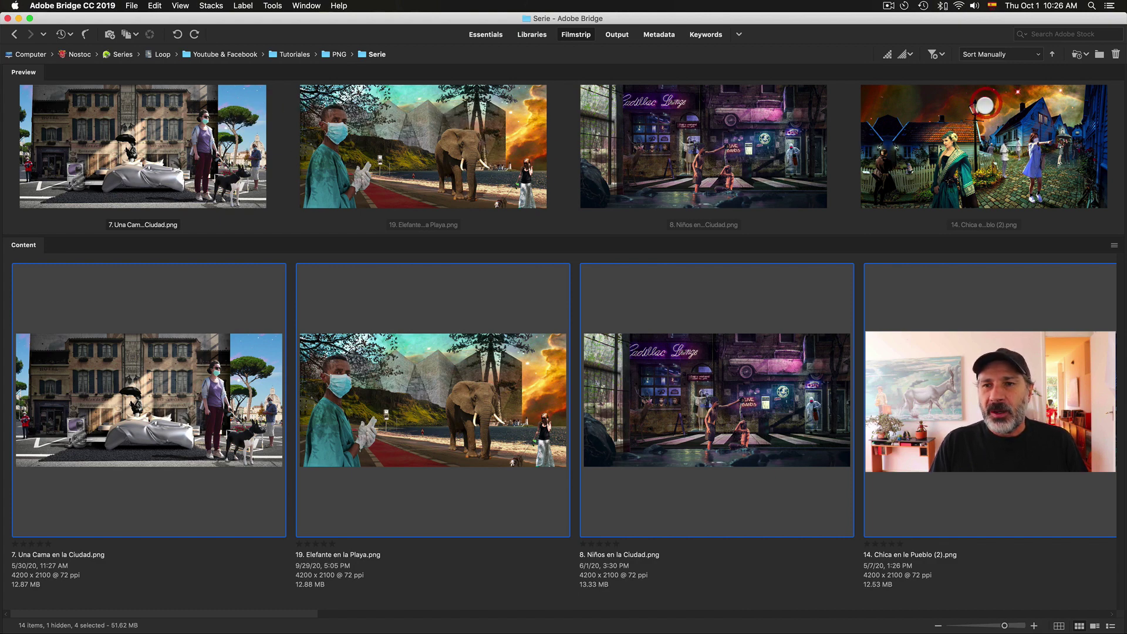
{"action": "left_click", "coordinate": [987, 399]}
{"action": "left_click_drag", "start_coordinate": [986, 399], "coordinate": [621, 404]}
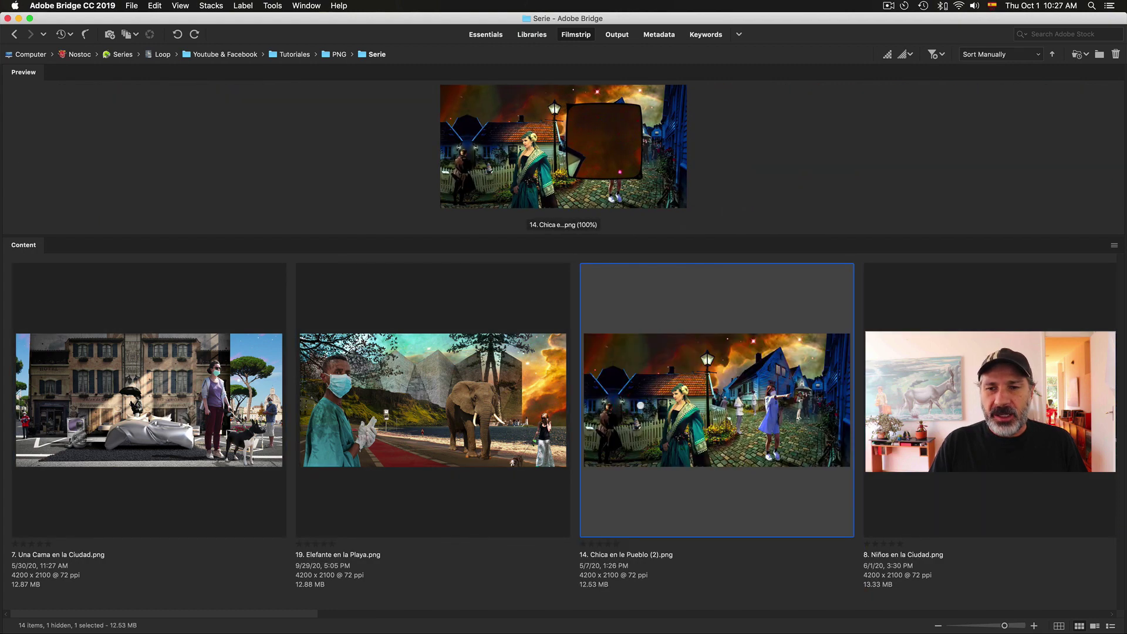
- Select 7. Una Cama en la Ciudad through 14. Chica en le Pueblo to preview all three
{"action": "left_click", "coordinate": [116, 405]}
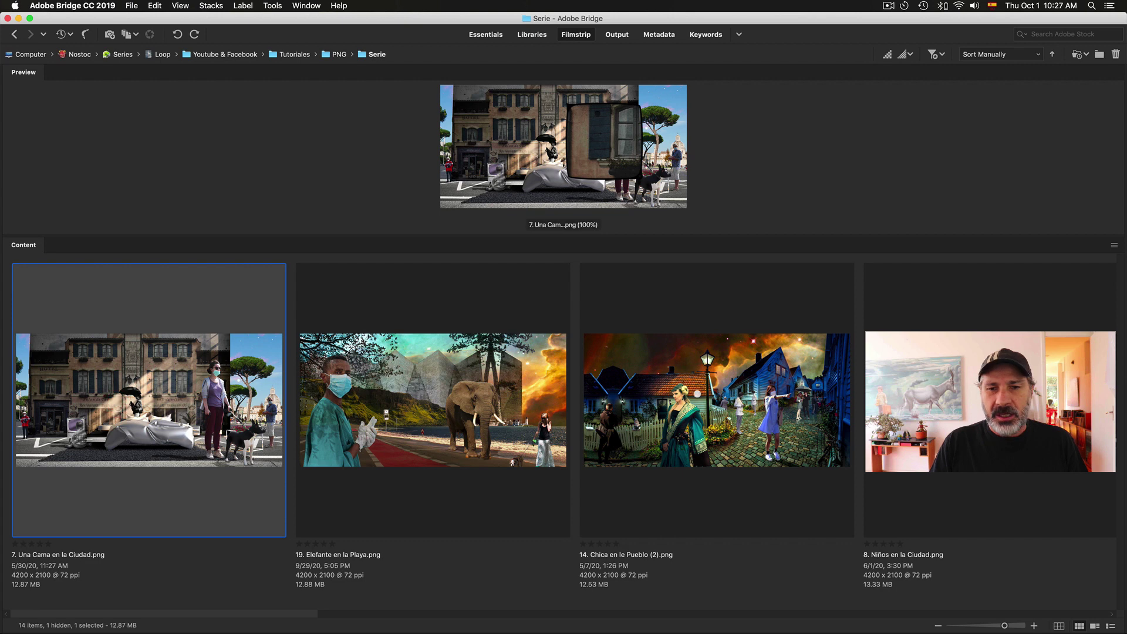
{"action": "left_click", "coordinate": [697, 394], "text": "shift"}
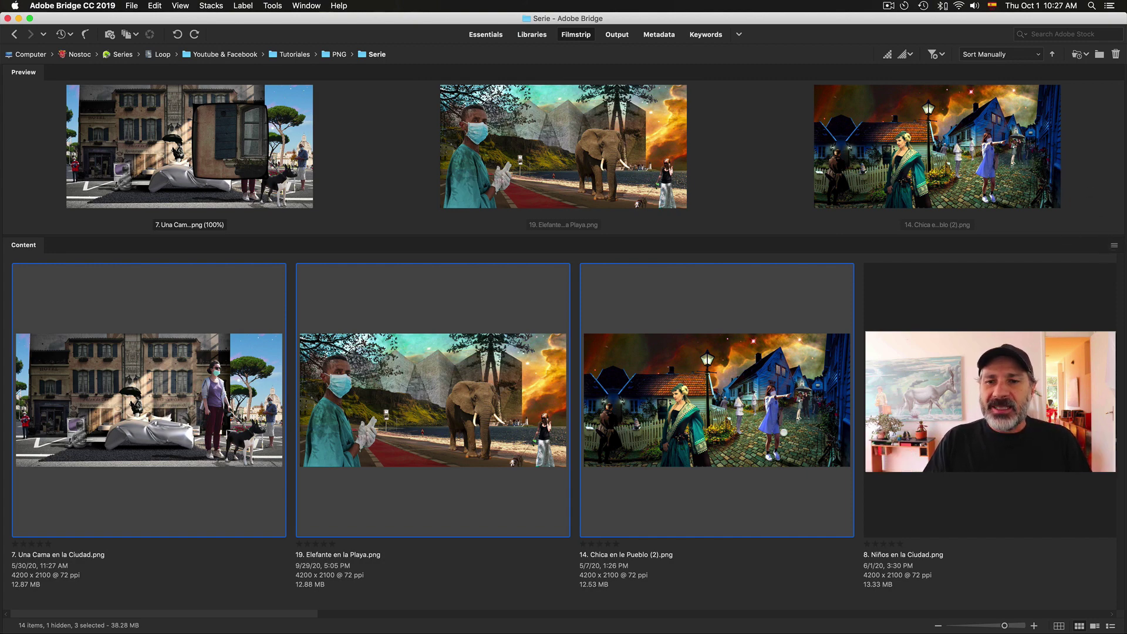
{"action": "scroll", "coordinate": [563, 399], "scroll_direction": "right", "scroll_amount": 2}
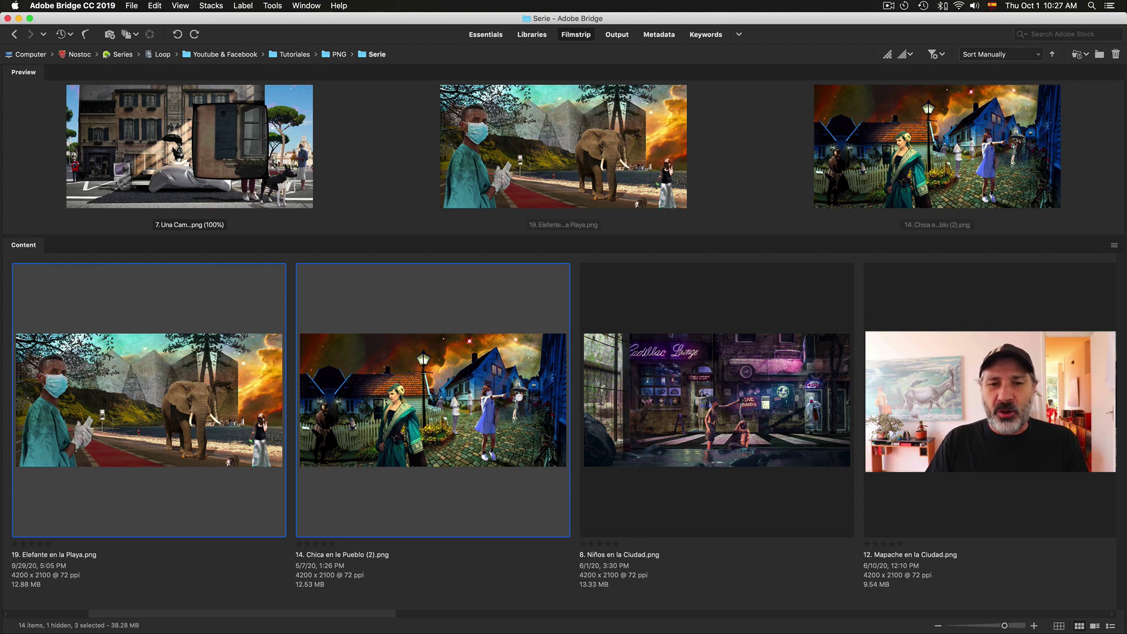
- Preview Chica en le Pueblo beside Niños en la Ciudad, then show 8. Niños en la Ciudad alone
{"action": "left_click", "coordinate": [489, 402]}
{"action": "left_click", "coordinate": [633, 419], "text": "super"}
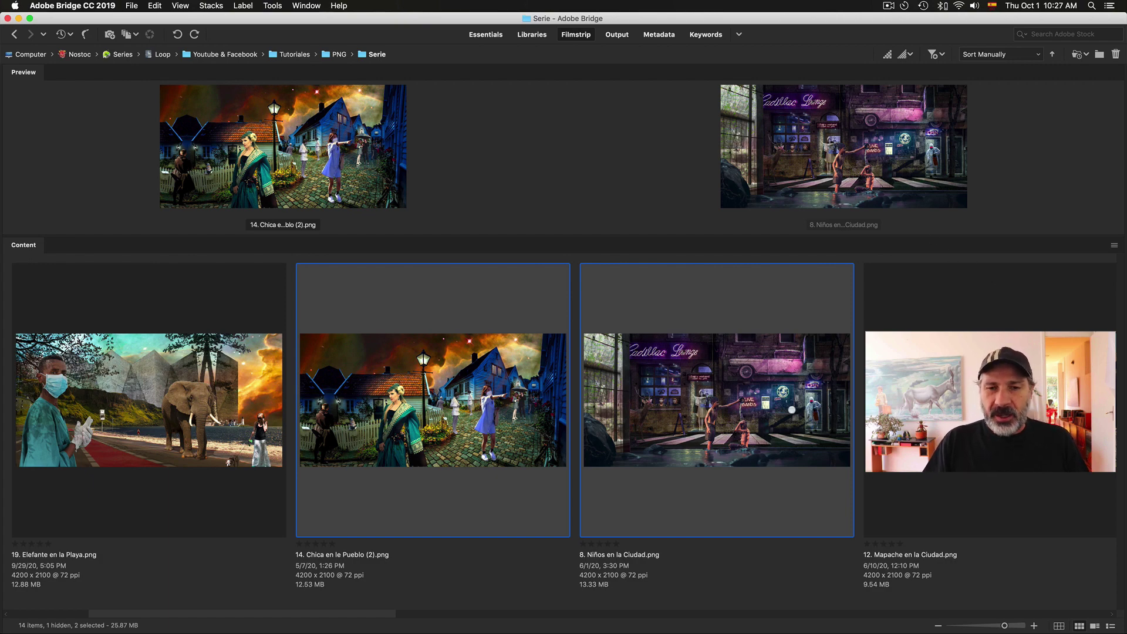
{"action": "left_click", "coordinate": [783, 410]}
{"action": "scroll", "coordinate": [783, 409], "scroll_direction": "right", "scroll_amount": 5}
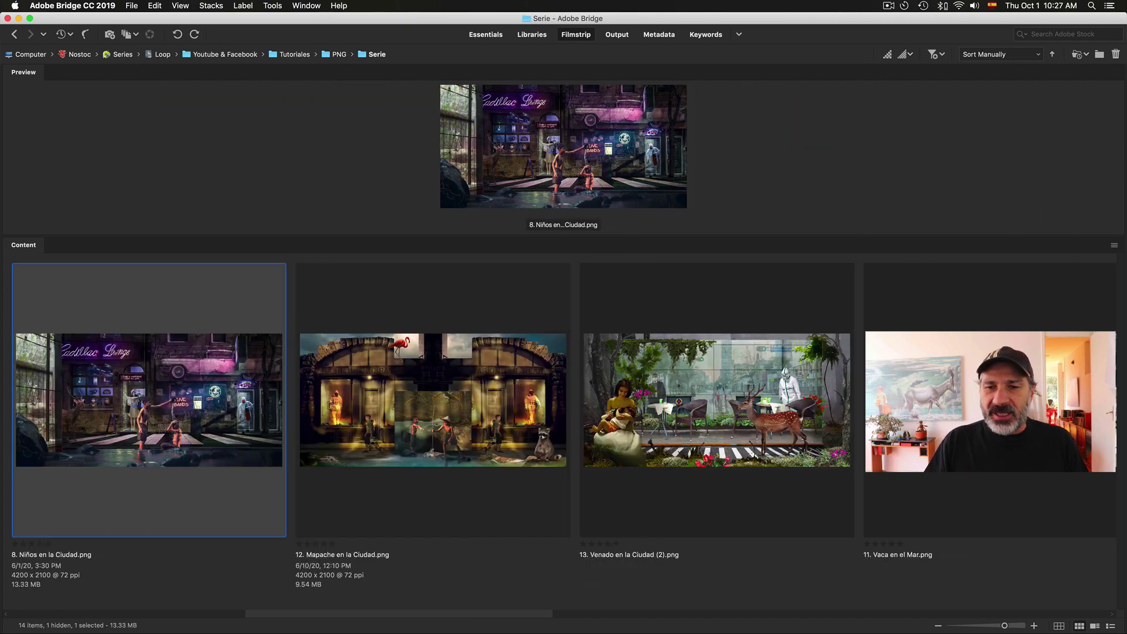
- Preview Niños, Mapache, Venado and Vaca en el Mar together, then show 11. Vaca en el Mar alone
{"action": "left_click", "coordinate": [813, 411], "text": "shift"}
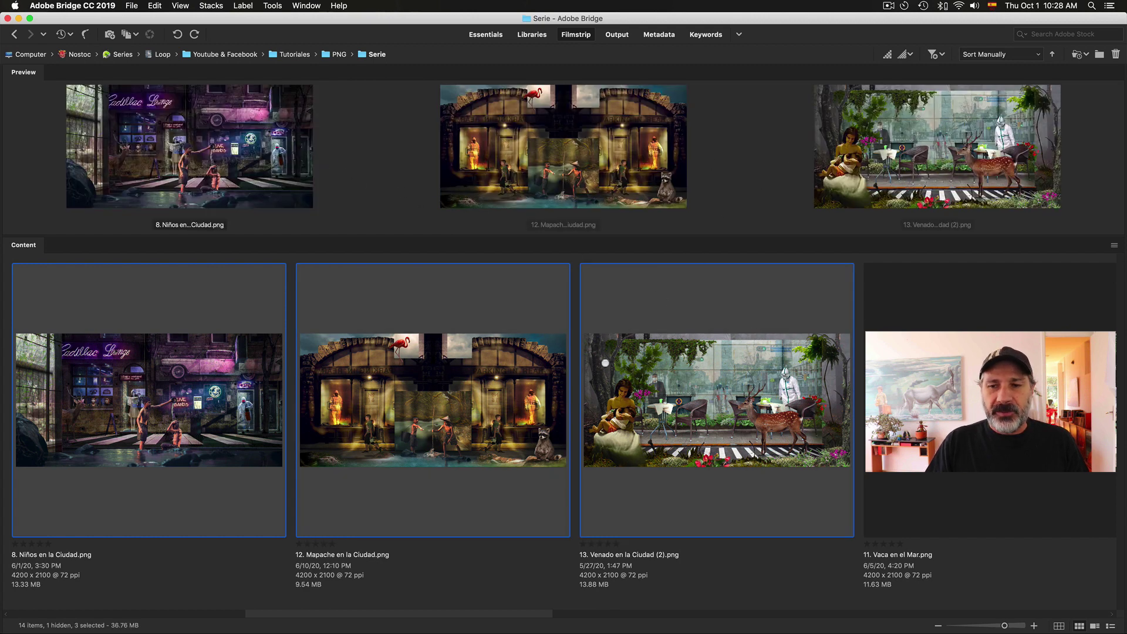
{"action": "left_click", "coordinate": [986, 299], "text": "shift"}
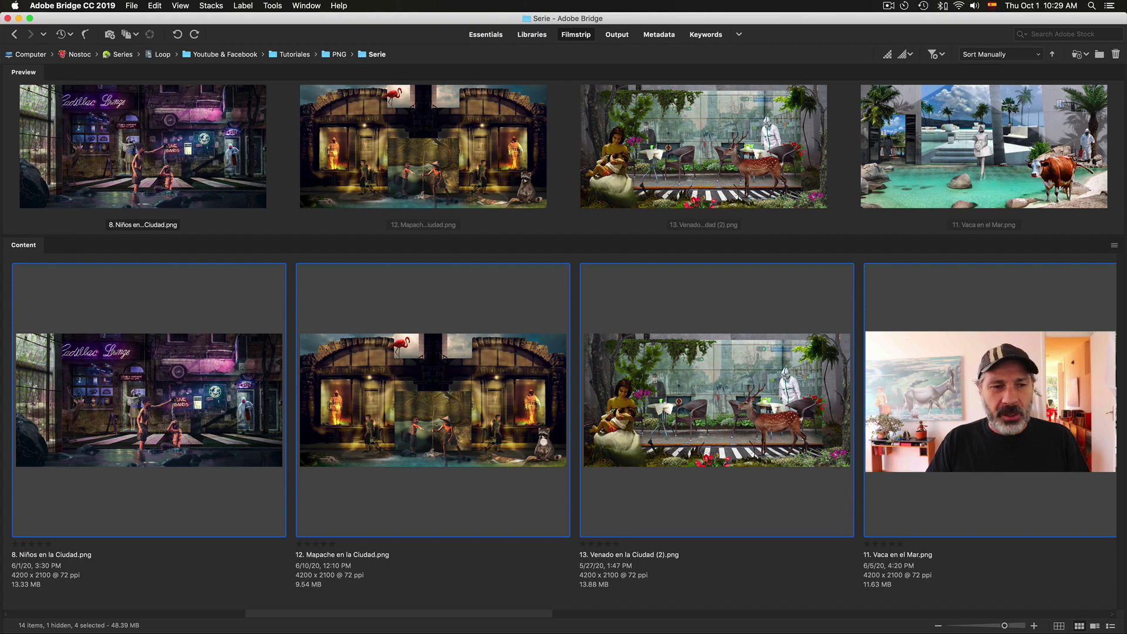
{"action": "key", "text": "Right"}
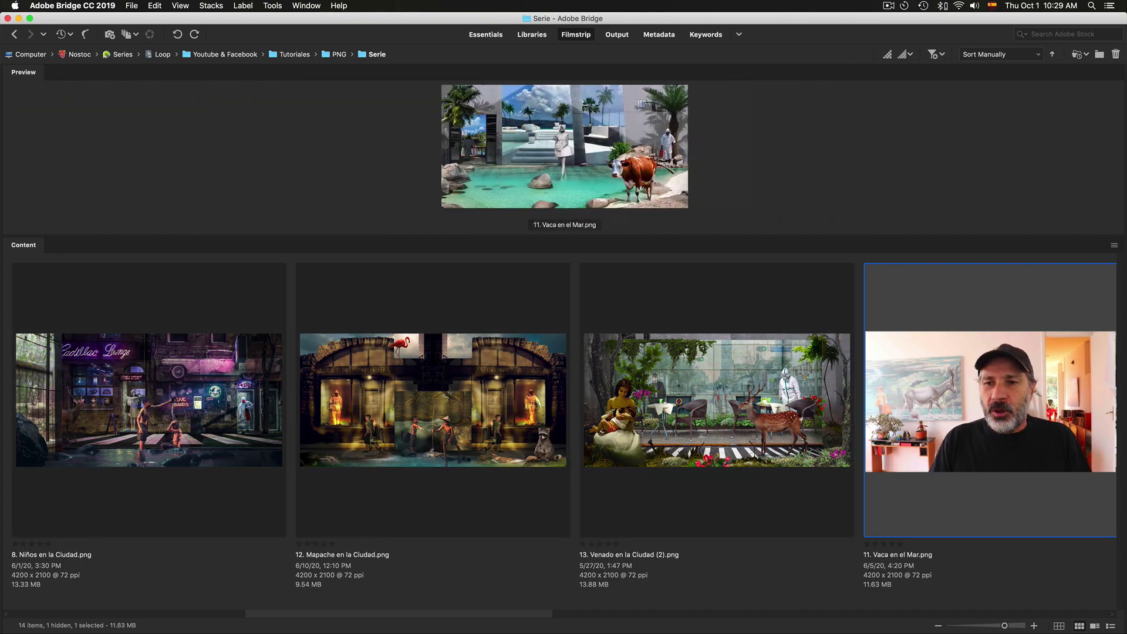
- Extend the selection from 11. Vaca en el Mar through 17. Conejo de Playa to preview five composites
{"action": "scroll", "coordinate": [563, 399], "scroll_direction": "right", "scroll_amount": 3}
{"action": "scroll", "coordinate": [564, 400], "scroll_direction": "right", "scroll_amount": 1}
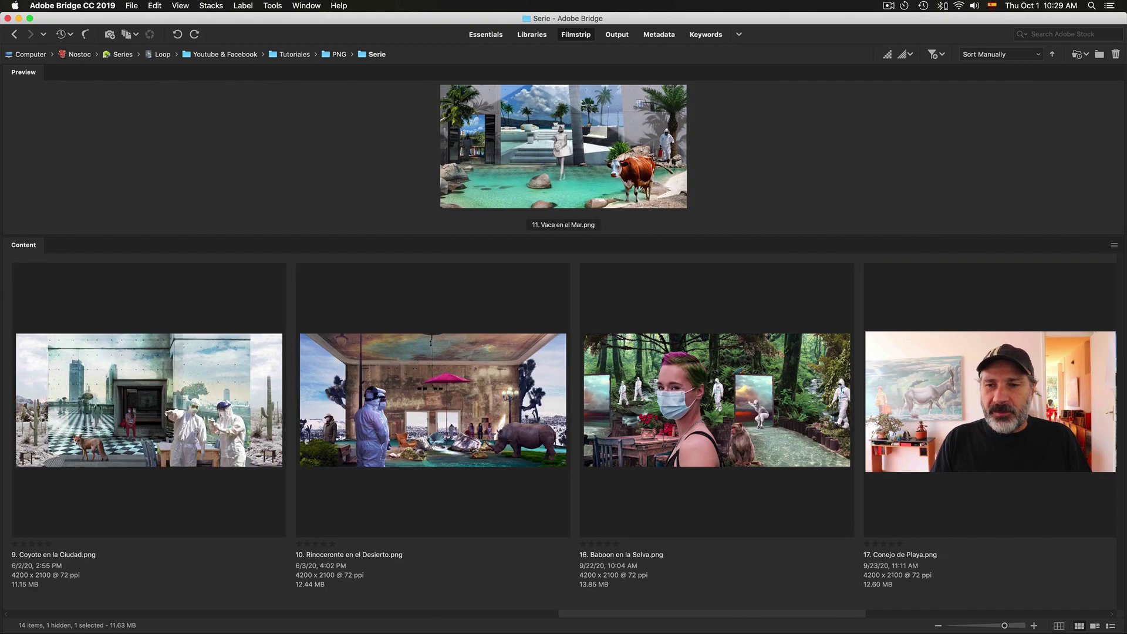
{"action": "key", "text": "shift+Right"}
{"action": "key", "text": "shift+Right"}
{"action": "key", "text": "shift+Right"}
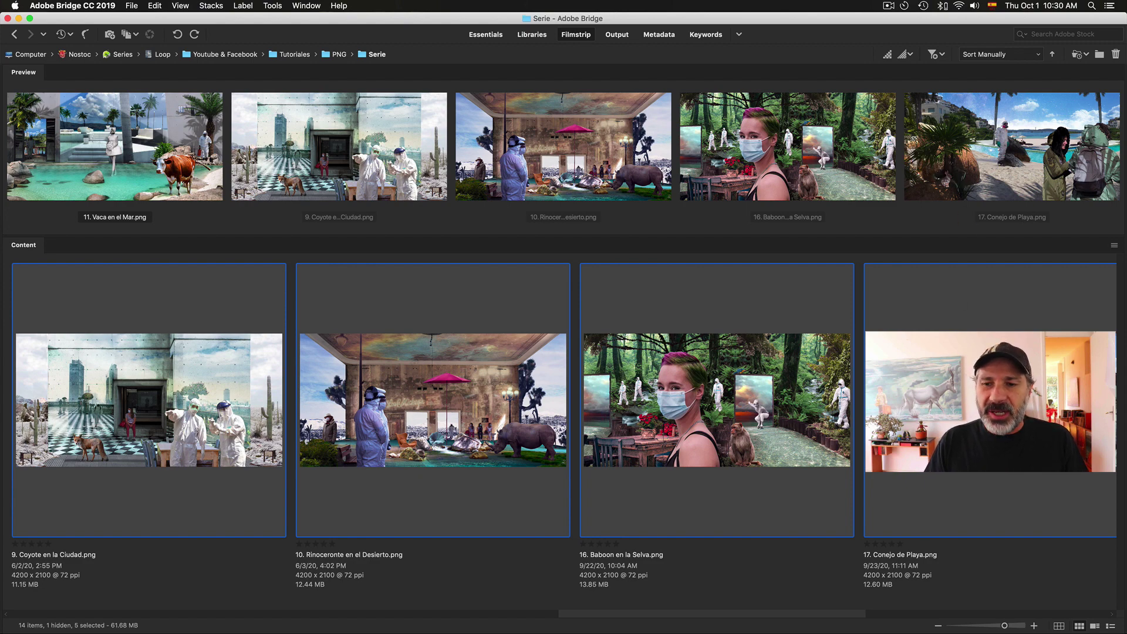
- Select 16. Baboon through 18. Las Cuatas, plus 7. Una Cama en la Ciudad copy, for the preview
{"action": "left_click_drag", "start_coordinate": [766, 610], "coordinate": [970, 611]}
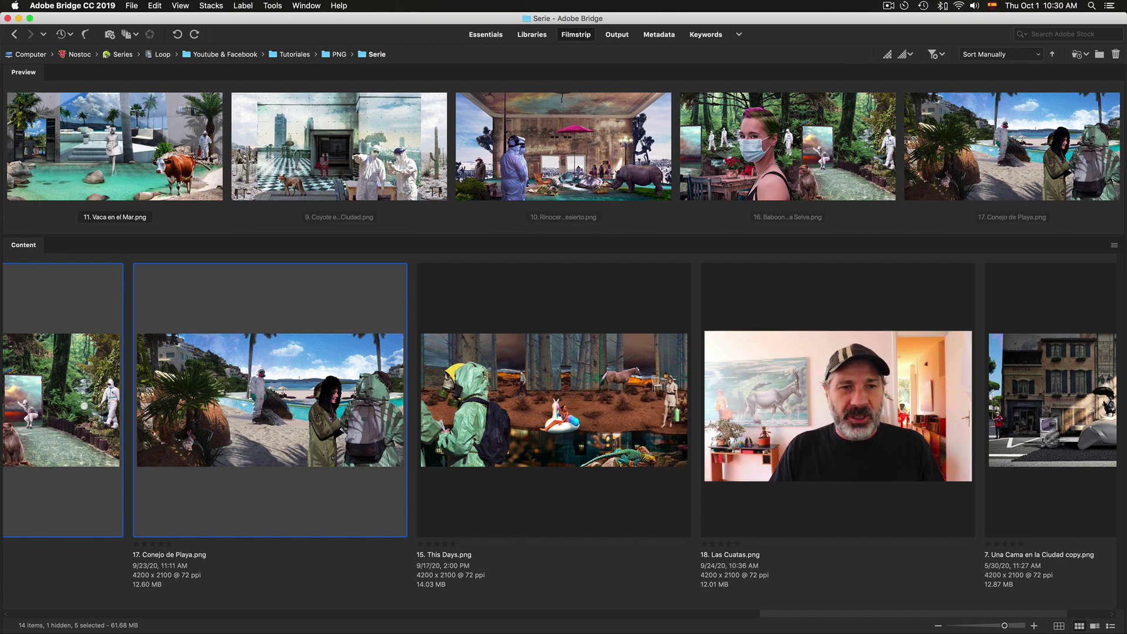
{"action": "left_click", "coordinate": [84, 405]}
{"action": "left_click", "coordinate": [840, 411], "text": "shift"}
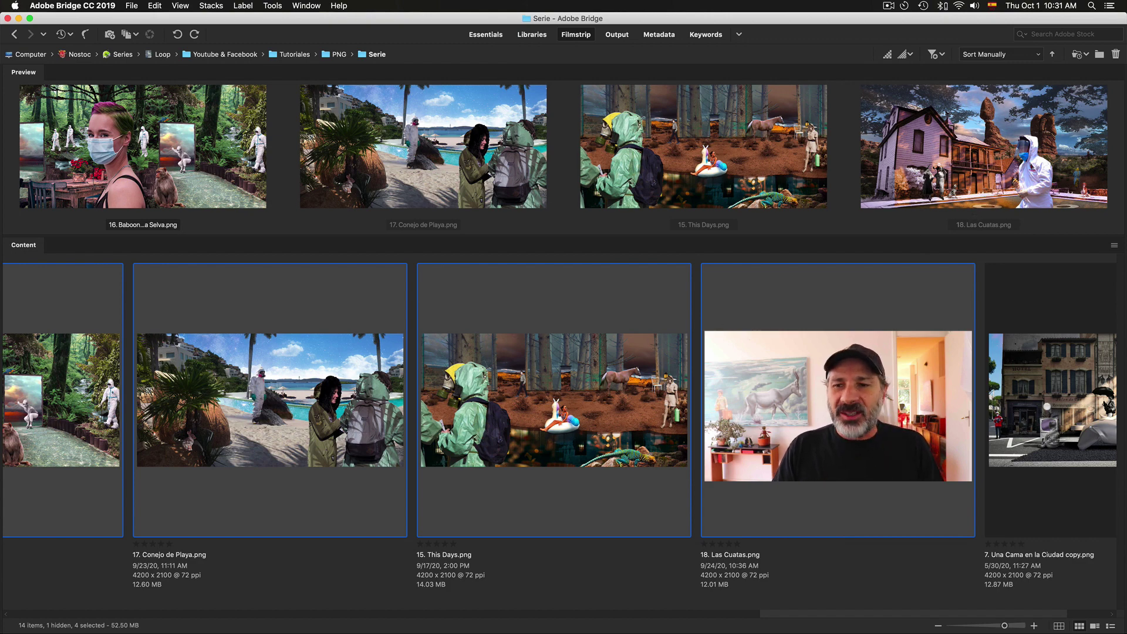
{"action": "left_click", "coordinate": [1050, 405], "text": "super"}
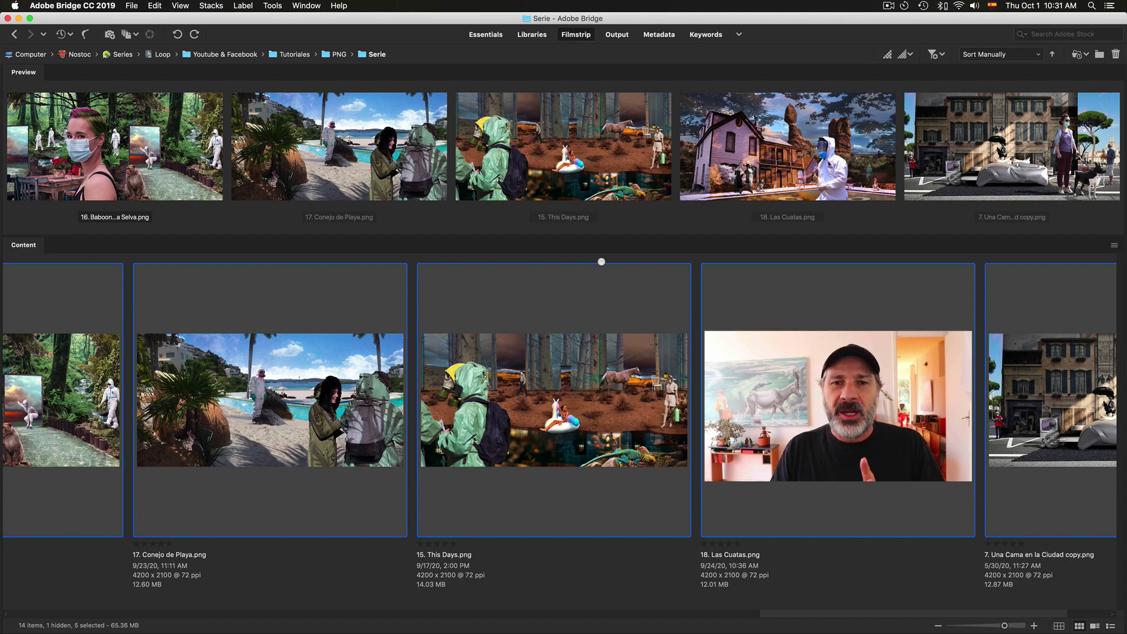
{"action": "scroll", "coordinate": [601, 262], "scroll_direction": "right", "scroll_amount": 5}
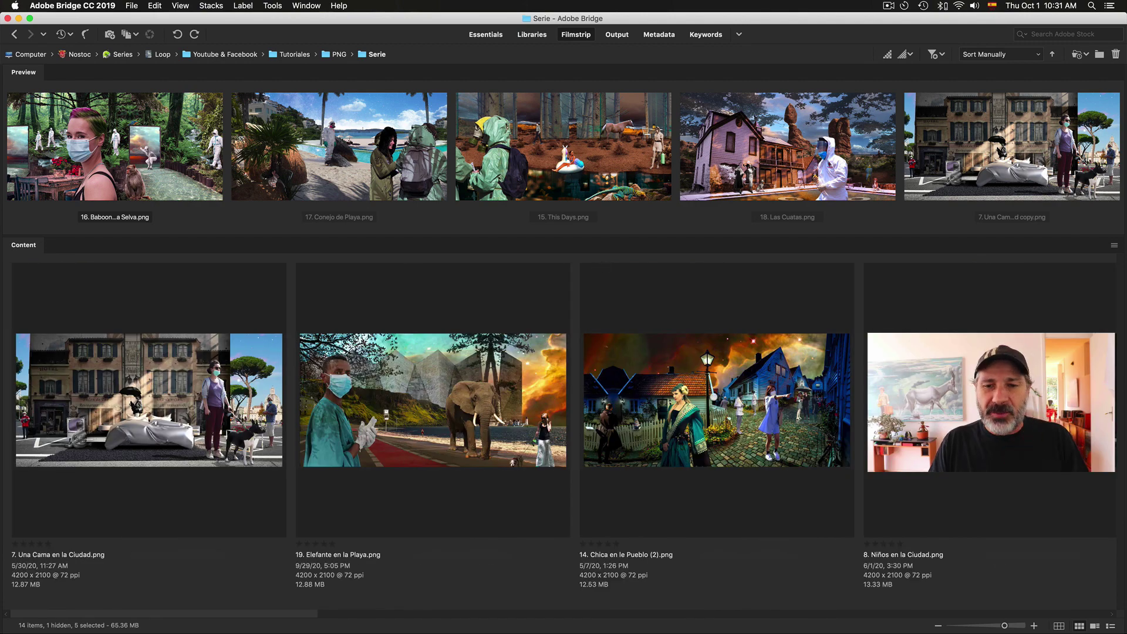
- Select only the 14. Chica en le Pueblo thumbnail in the Content filmstrip
{"action": "left_click", "coordinate": [717, 399]}
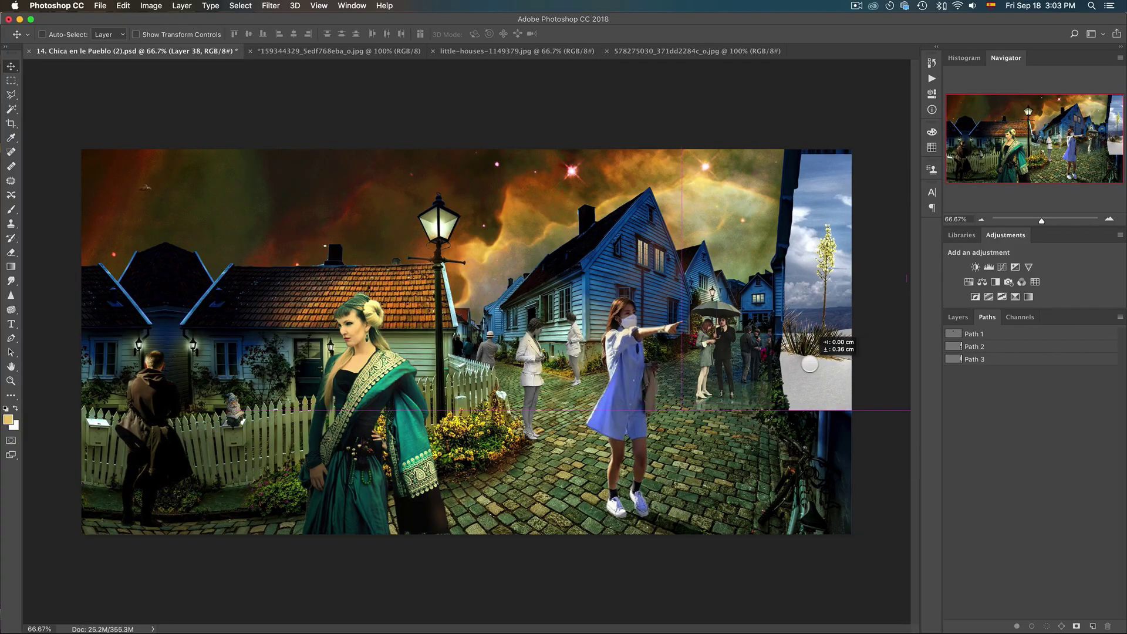
- Nudge the desert layer about 1.40 cm right and slightly down to uncover the cobblestones
{"action": "left_click_drag", "start_coordinate": [810, 365], "coordinate": [814, 369]}
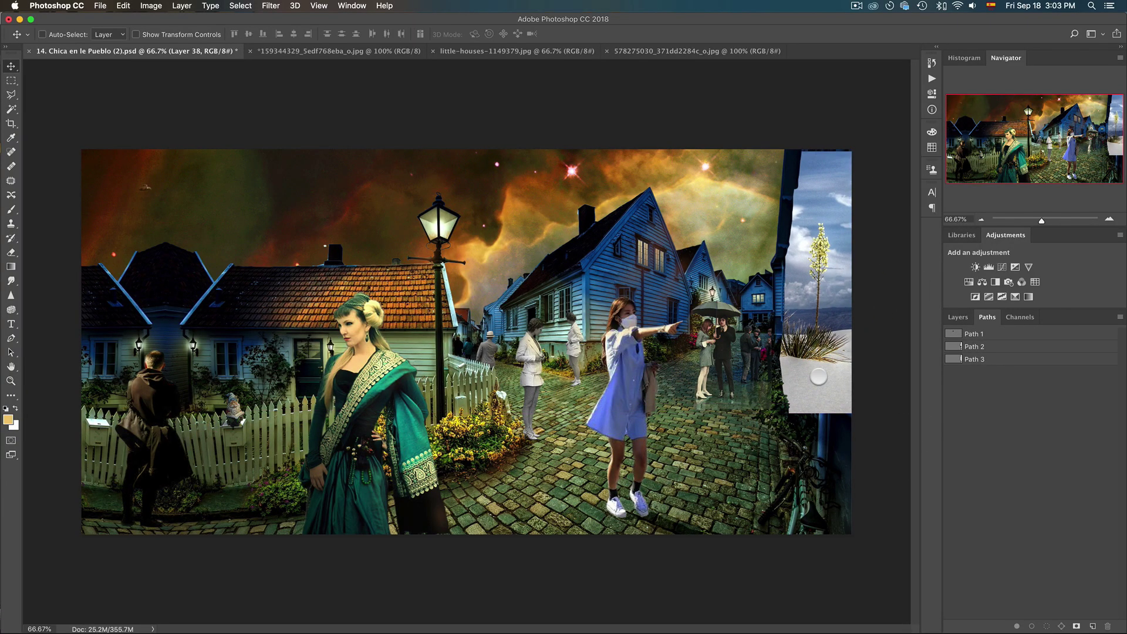
{"action": "left_click_drag", "start_coordinate": [817, 285], "coordinate": [824, 381]}
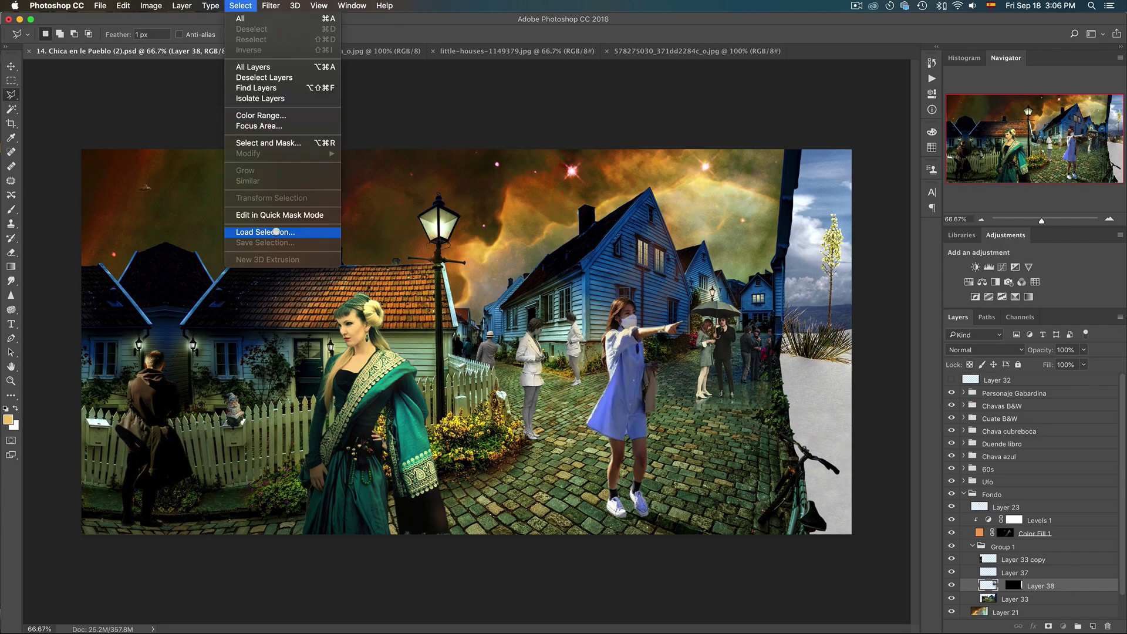
{"action": "left_click_drag", "start_coordinate": [838, 429], "coordinate": [780, 447]}
- Erase part of the desert layer, set Layer 38 to Screen and lower Layer 39's opacity
{"action": "key", "text": "e"}
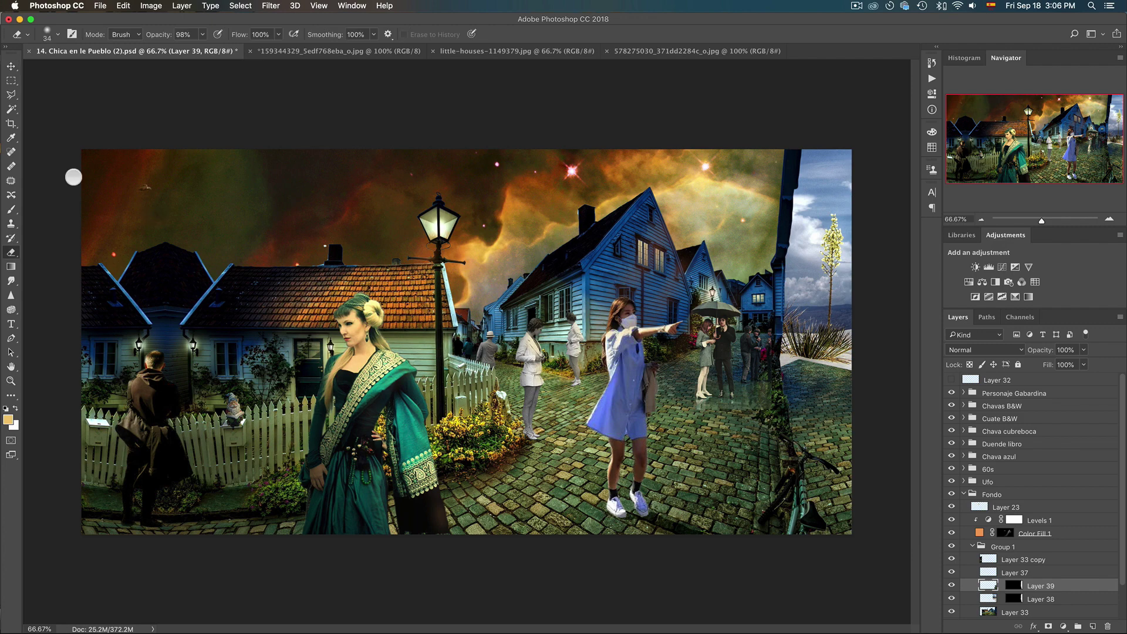
{"action": "left_click", "coordinate": [987, 350]}
{"action": "left_click", "coordinate": [969, 414]}
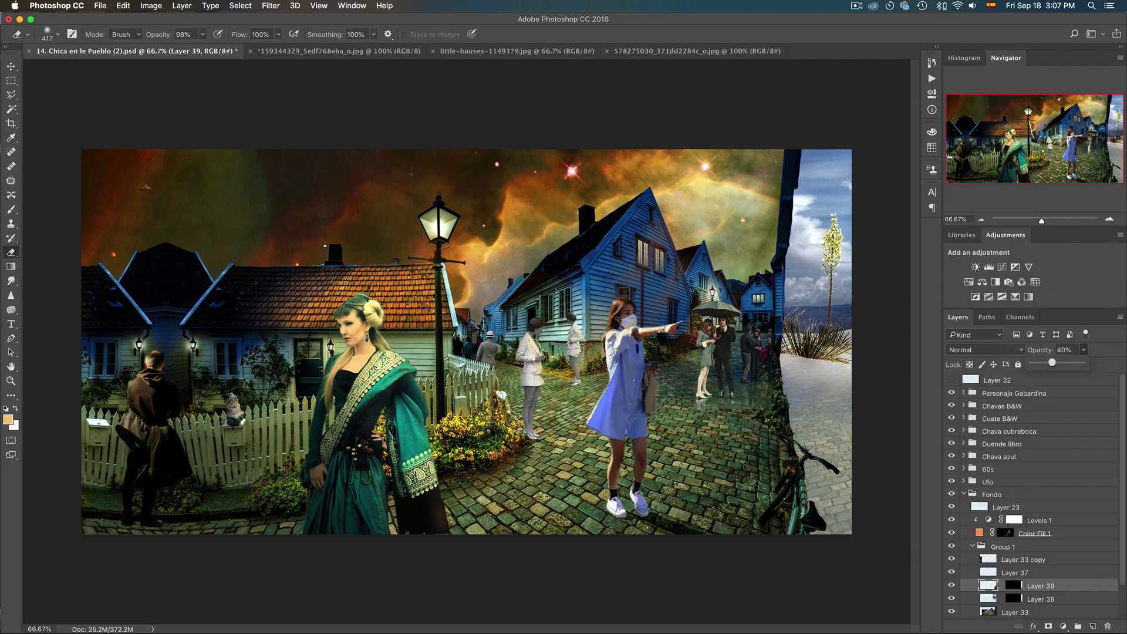
{"action": "scroll", "coordinate": [1033, 528], "scroll_direction": "down", "scroll_amount": 2}
{"action": "left_click", "coordinate": [1041, 561]}
{"action": "left_click", "coordinate": [1041, 547]}
{"action": "left_click", "coordinate": [1084, 350]}
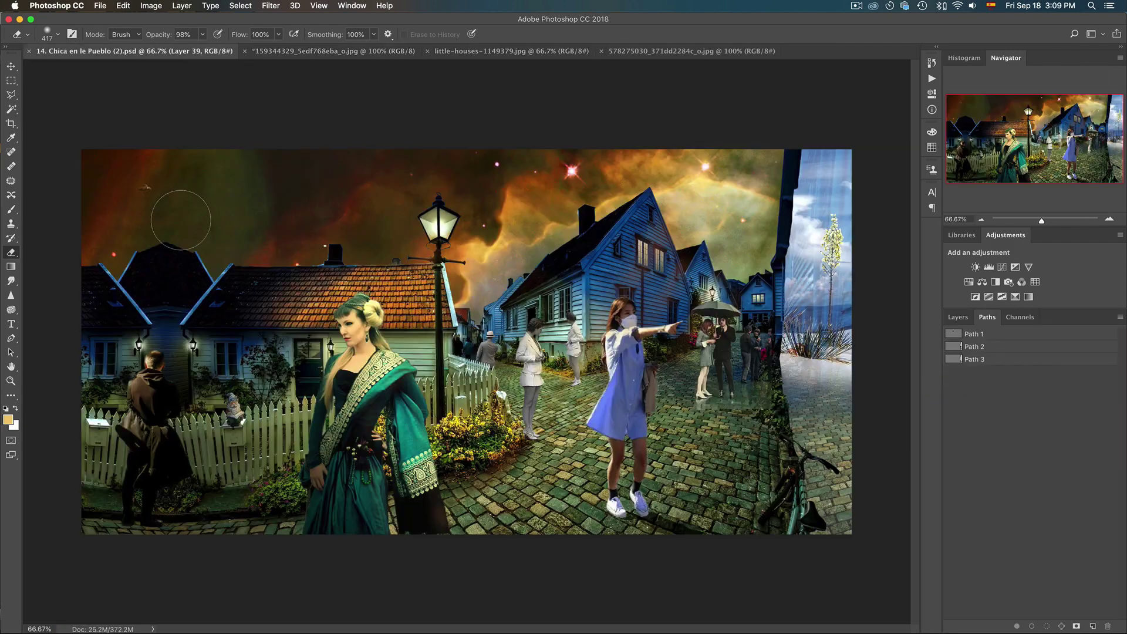
- Bring the cat image into the scene as a flipped Layer 40
{"action": "left_click_drag", "start_coordinate": [229, 497], "coordinate": [836, 414]}
{"action": "right_click", "coordinate": [811, 390]}
{"action": "left_click", "coordinate": [852, 549]}
{"action": "left_click", "coordinate": [958, 317]}
{"action": "left_click", "coordinate": [987, 350]}
{"action": "key", "text": "Escape"}
- Restore the cat to full opacity and move it down into the yellow flower bush
{"action": "key", "text": "0"}
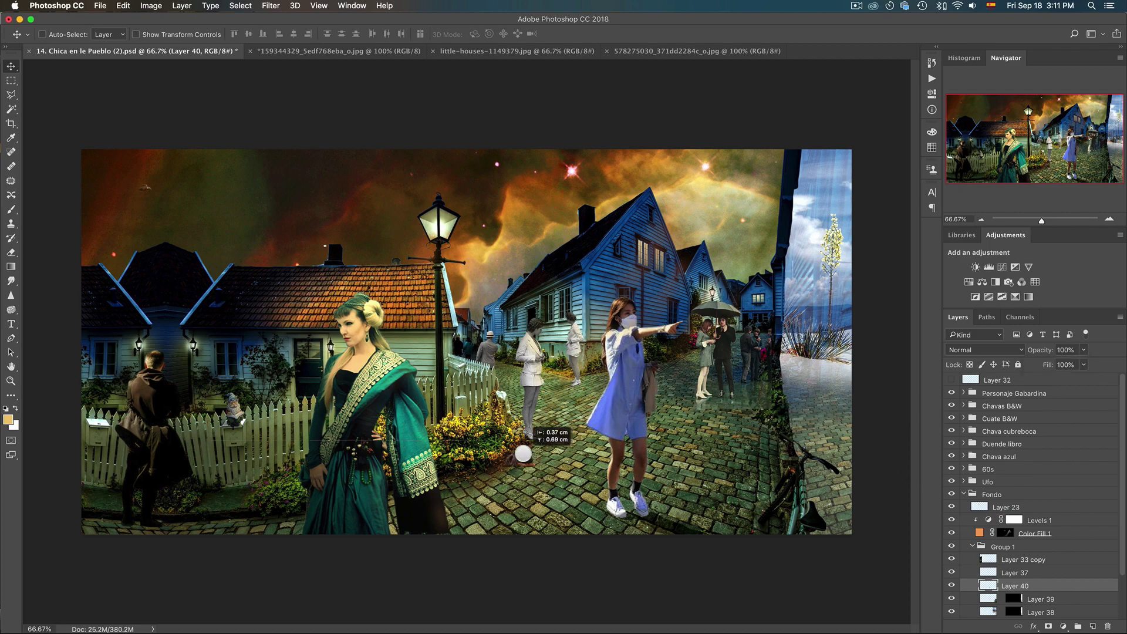
{"action": "left_click_drag", "start_coordinate": [487, 478], "coordinate": [594, 449]}
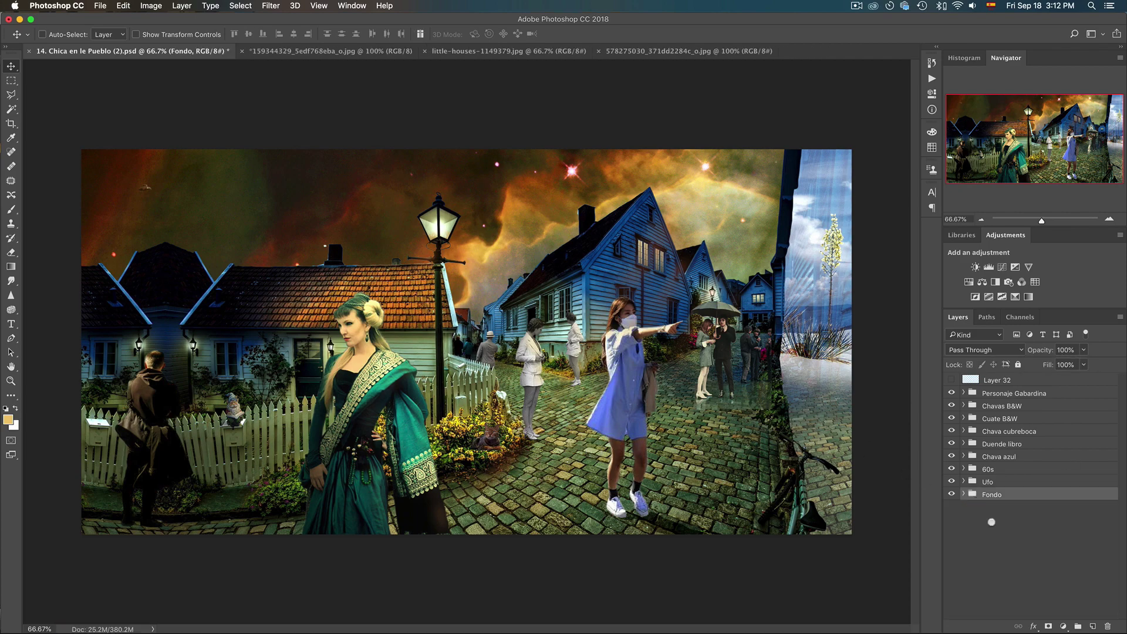
{"action": "left_click", "coordinate": [992, 494]}
{"action": "scroll", "coordinate": [675, 231], "scroll_direction": "up", "scroll_amount": 5}
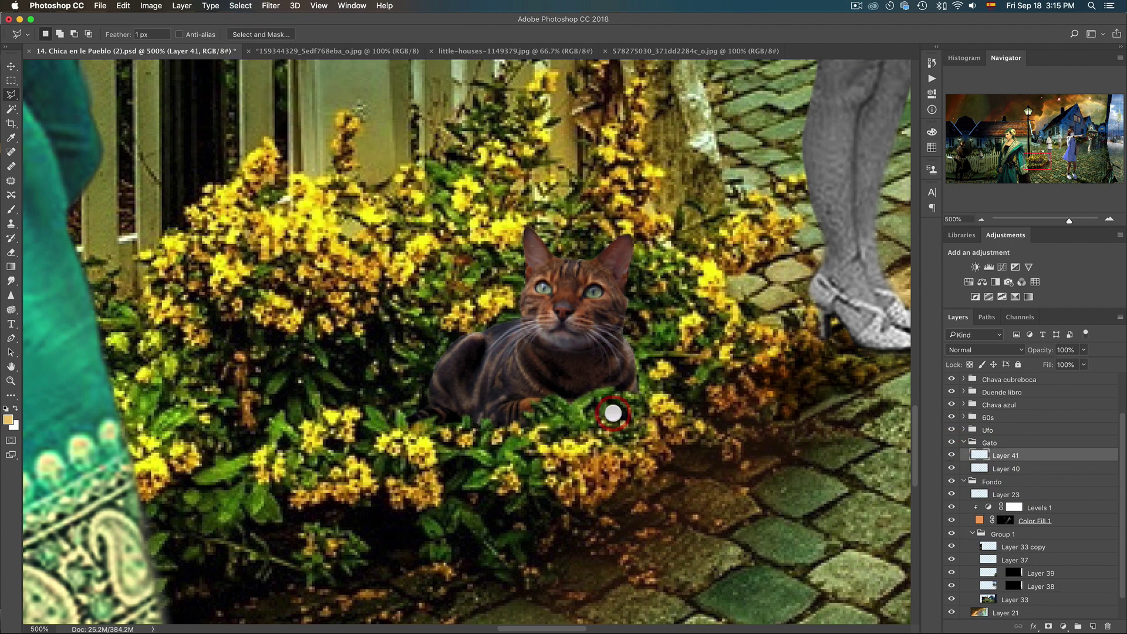
- Clip a Curves layer to the cat, group it as Gato, and add a Soft Light Color Fill
{"action": "left_click", "coordinate": [952, 481]}
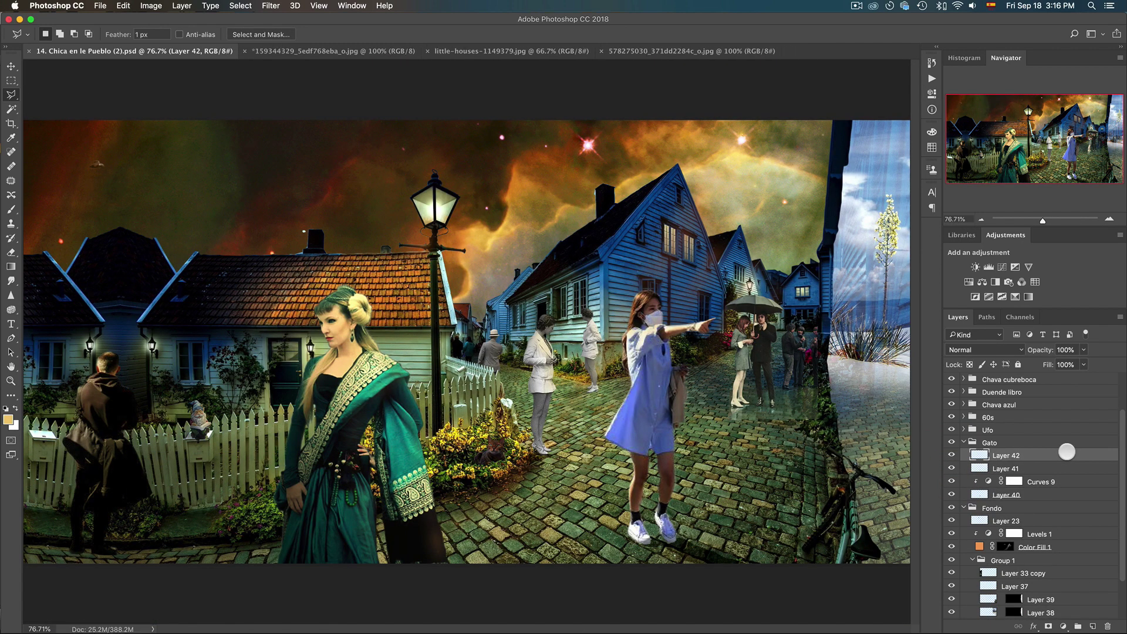
{"action": "left_click", "coordinate": [986, 350]}
{"action": "left_click", "coordinate": [969, 303]}
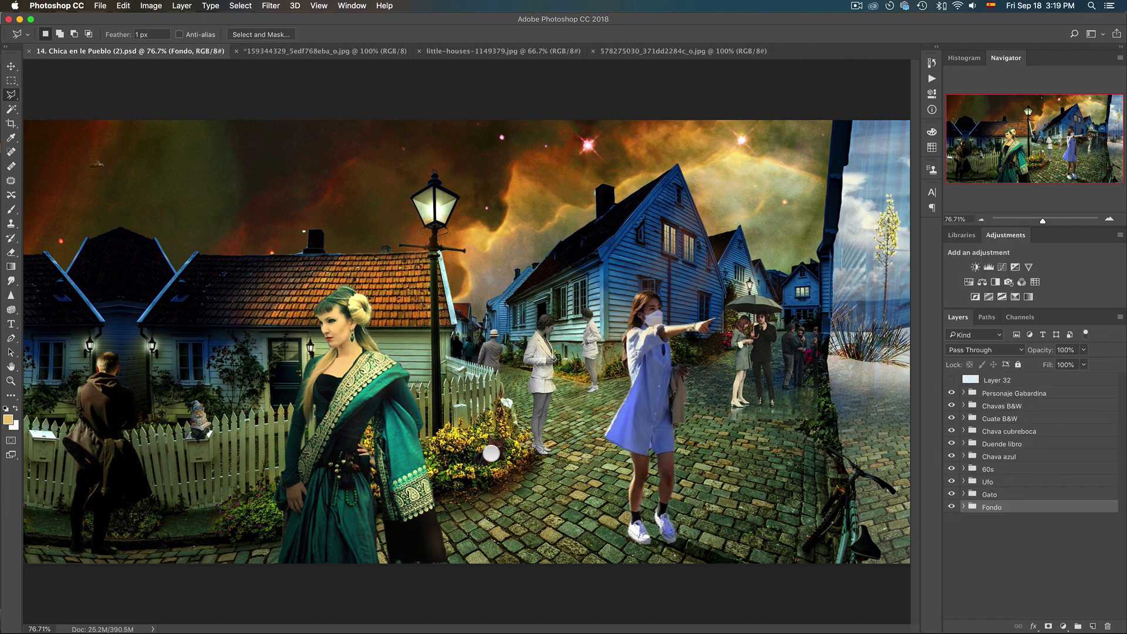
- Hide the guide and Layer 38, copy the lassoed bicycle foliage to Layer 43, then move the hooded man left
{"action": "left_click", "coordinate": [952, 379]}
{"action": "left_click", "coordinate": [952, 380]}
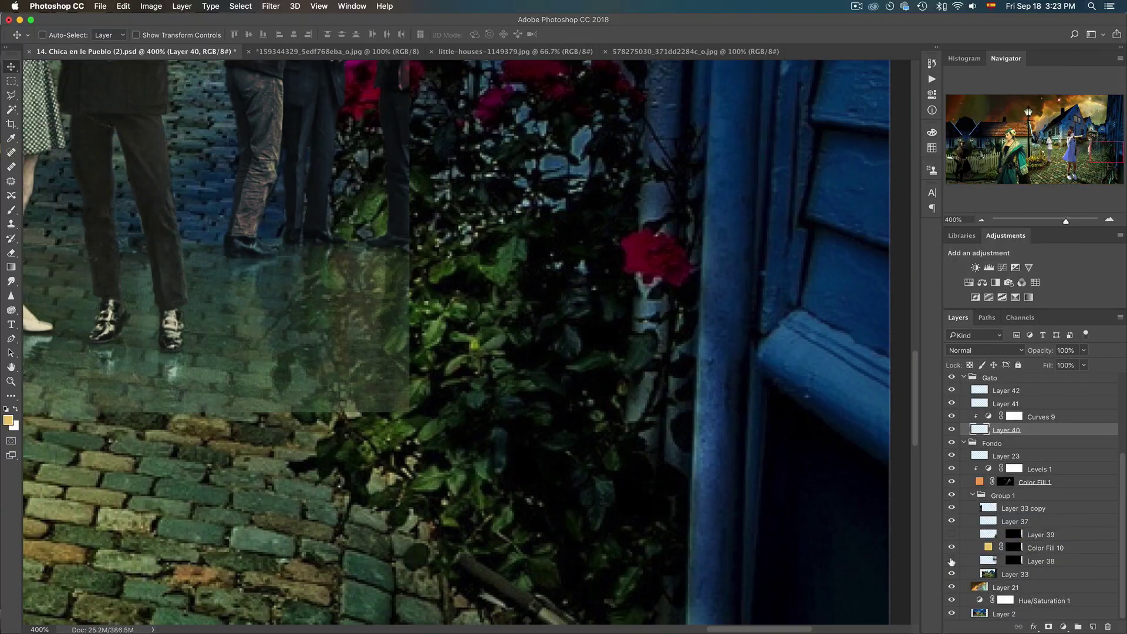
{"action": "left_click", "coordinate": [952, 562]}
{"action": "key", "text": "l"}
{"action": "left_click_drag", "start_coordinate": [485, 330], "coordinate": [527, 410]}
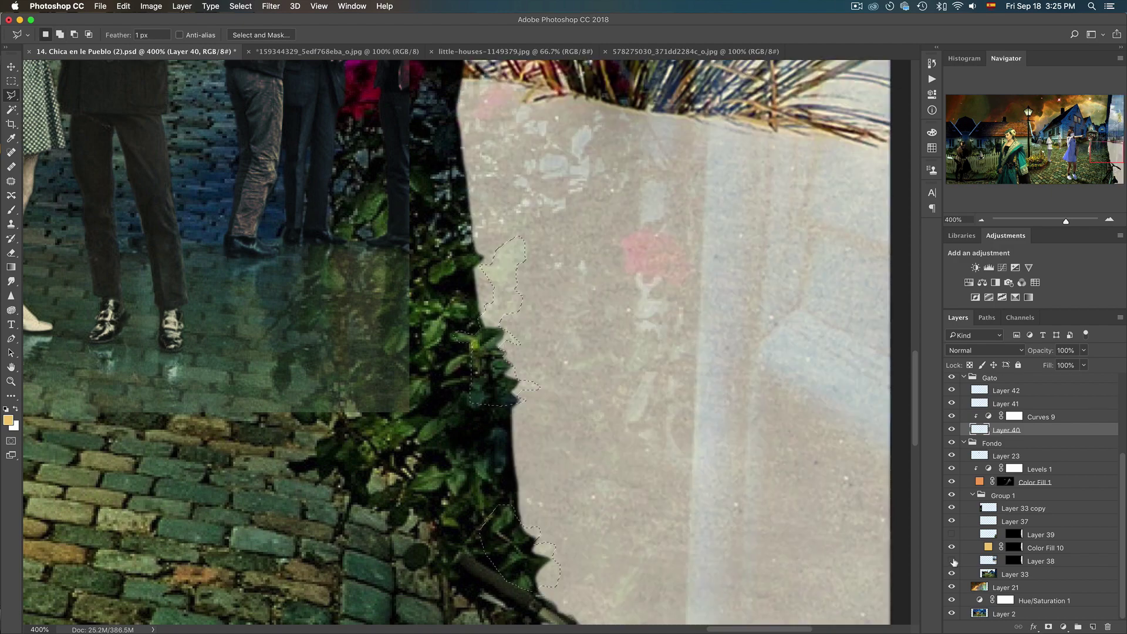
{"action": "key", "text": "ctrl+j"}
{"action": "key", "text": "ctrl+0"}
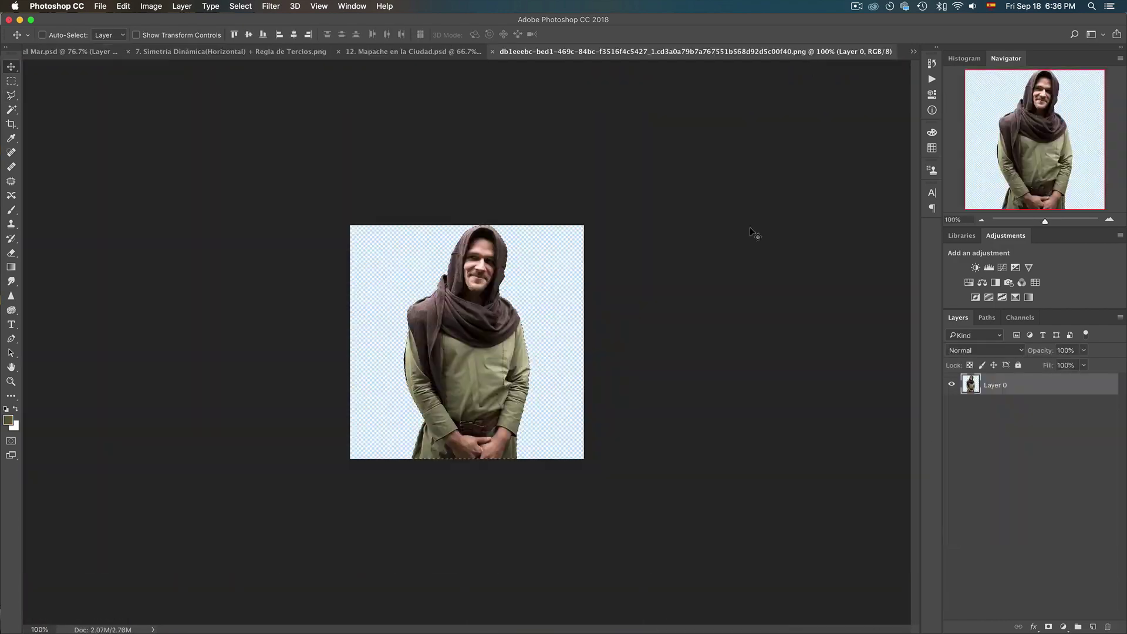
{"action": "left_click_drag", "start_coordinate": [751, 232], "coordinate": [334, 445]}
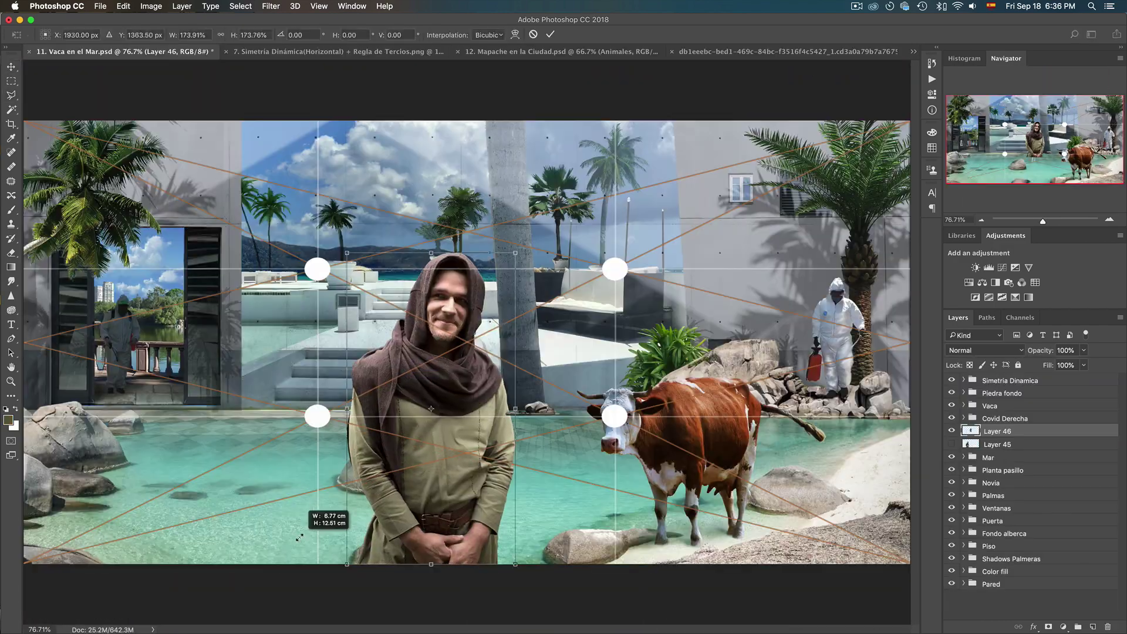
- Hide the symmetry guide, clip a Curves layer to the hooded man, then try and delete a Multiply tan fill
{"action": "left_click", "coordinate": [952, 382]}
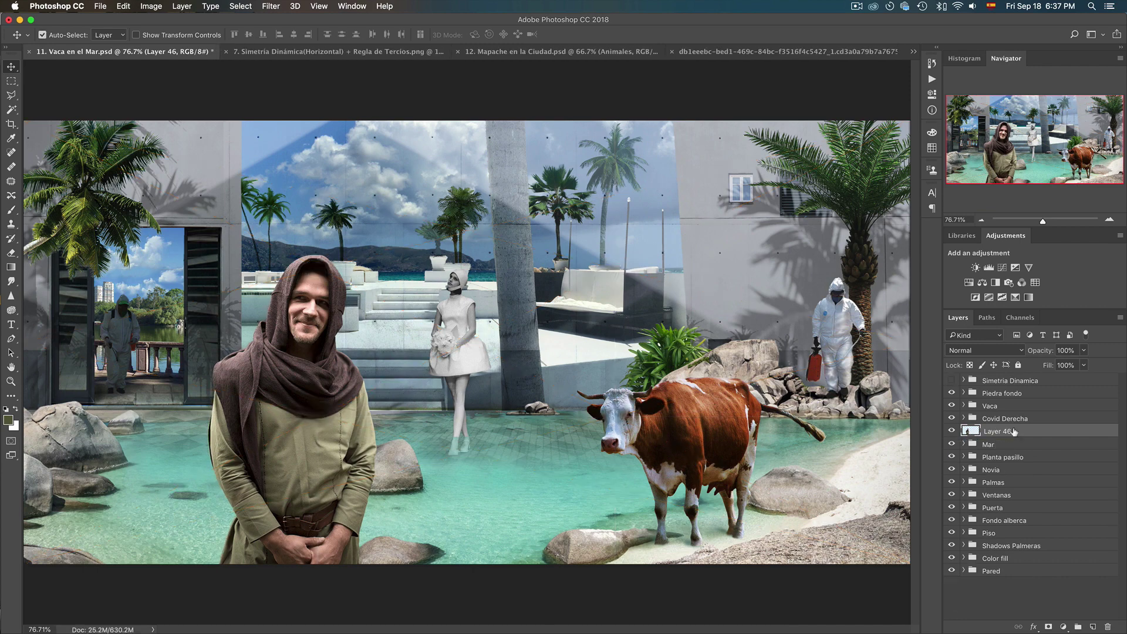
{"action": "left_click", "coordinate": [1016, 267]}
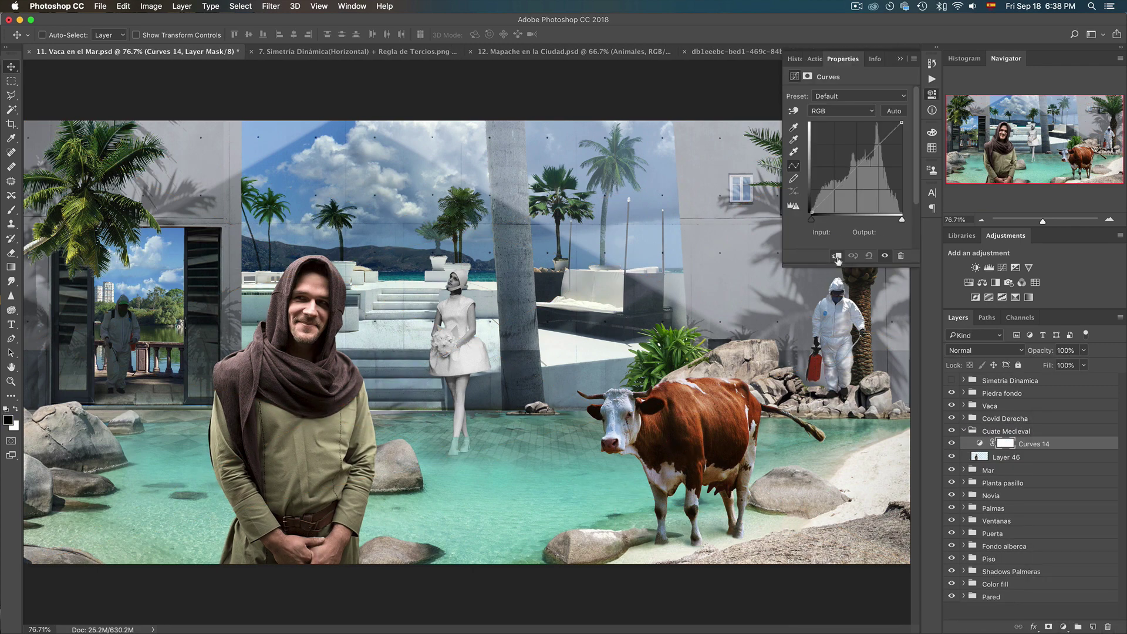
{"action": "left_click", "coordinate": [1064, 627]}
{"action": "left_click", "coordinate": [1051, 414]}
{"action": "left_click", "coordinate": [428, 201]}
{"action": "left_click", "coordinate": [986, 351]}
{"action": "left_click", "coordinate": [968, 384]}
{"action": "left_click", "coordinate": [951, 457]}
{"action": "key", "text": "Delete"}
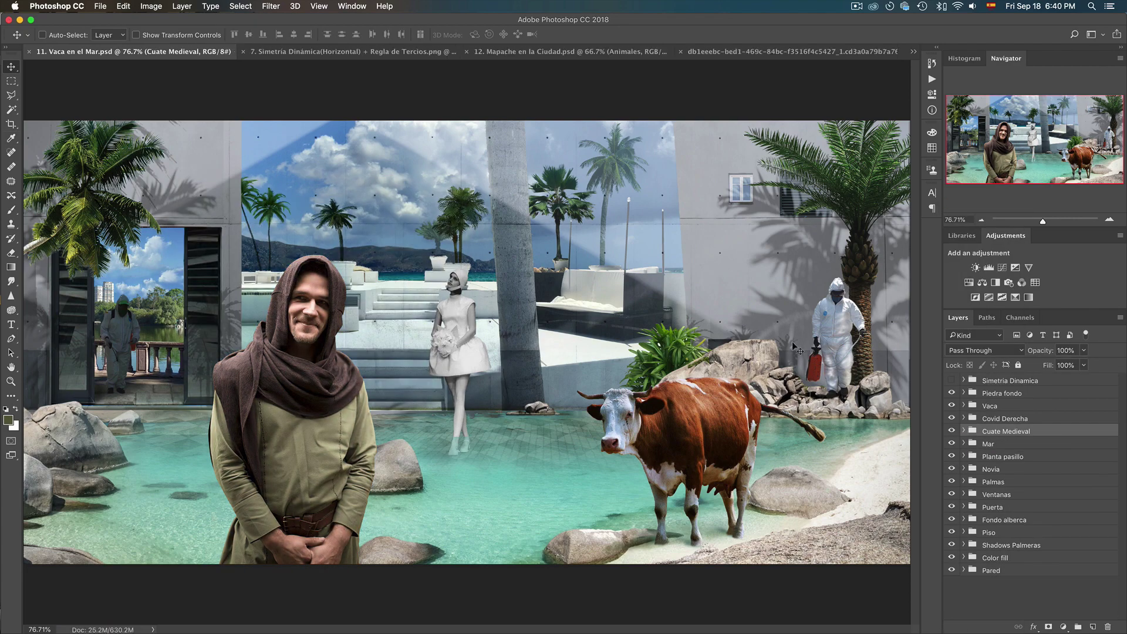
- Place the red flowering plants beside the raccoon
{"action": "key", "text": "l"}
{"action": "scroll", "coordinate": [625, 247], "scroll_direction": "up", "scroll_amount": 5}
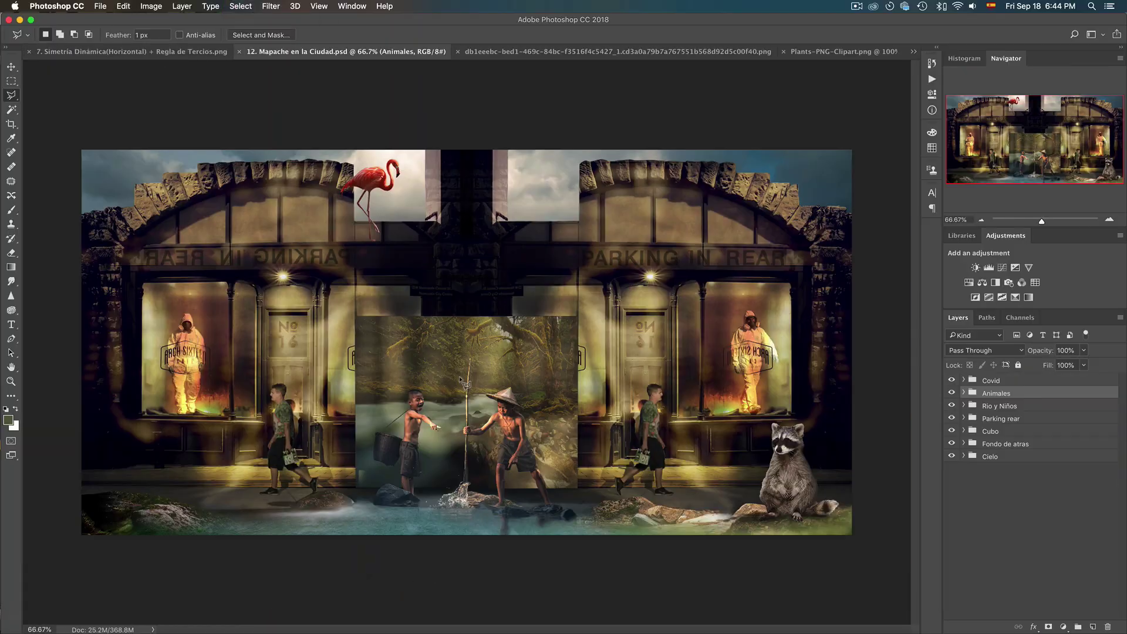
{"action": "left_click_drag", "start_coordinate": [461, 380], "coordinate": [719, 529]}
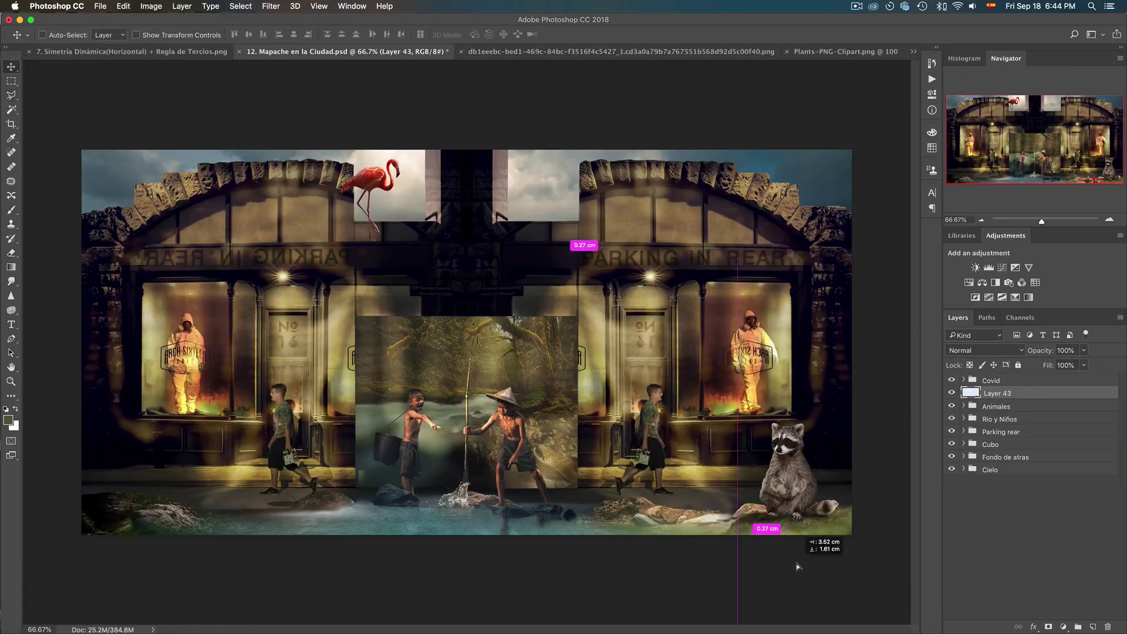
- Confirm the plants' placement, clip a Curves adjustment to them, and hide the golden spiral overlay
{"action": "key", "text": "Return"}
{"action": "left_click", "coordinate": [1063, 627]}
{"action": "left_click", "coordinate": [1057, 464]}
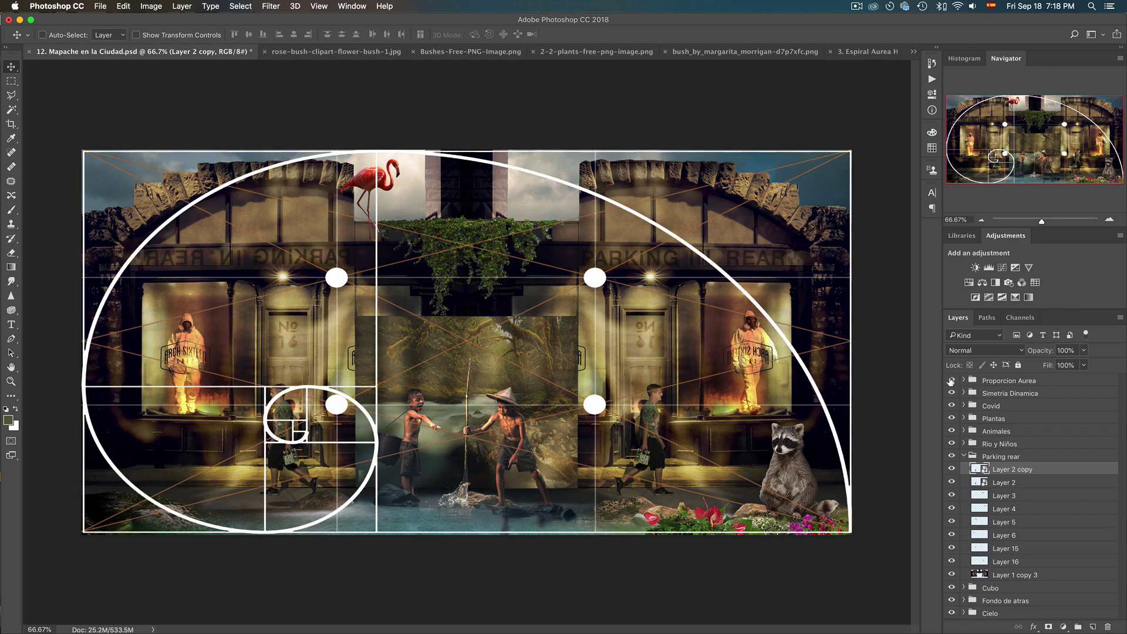
{"action": "left_click", "coordinate": [951, 380]}
- Enlarge the walking-figure copy with Free Transform and move it to the top of the layer stack
{"action": "key", "text": "ctrl+t"}
{"action": "left_click_drag", "start_coordinate": [318, 495], "coordinate": [382, 553]}
{"action": "left_click_drag", "start_coordinate": [1041, 470], "coordinate": [1005, 401]}
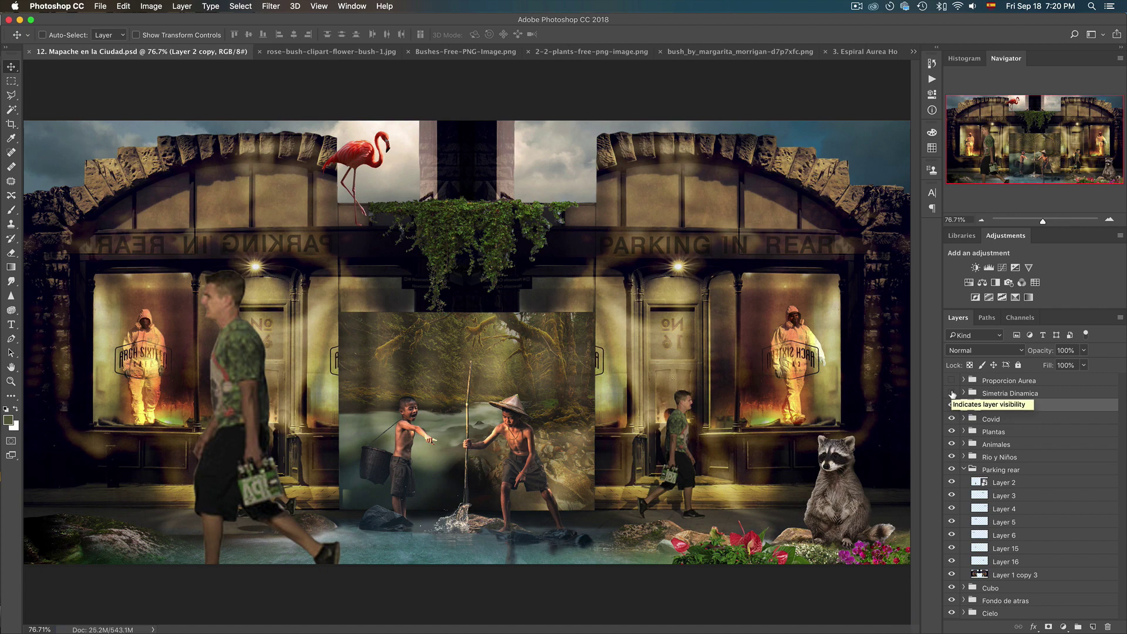
{"action": "left_click", "coordinate": [953, 393]}
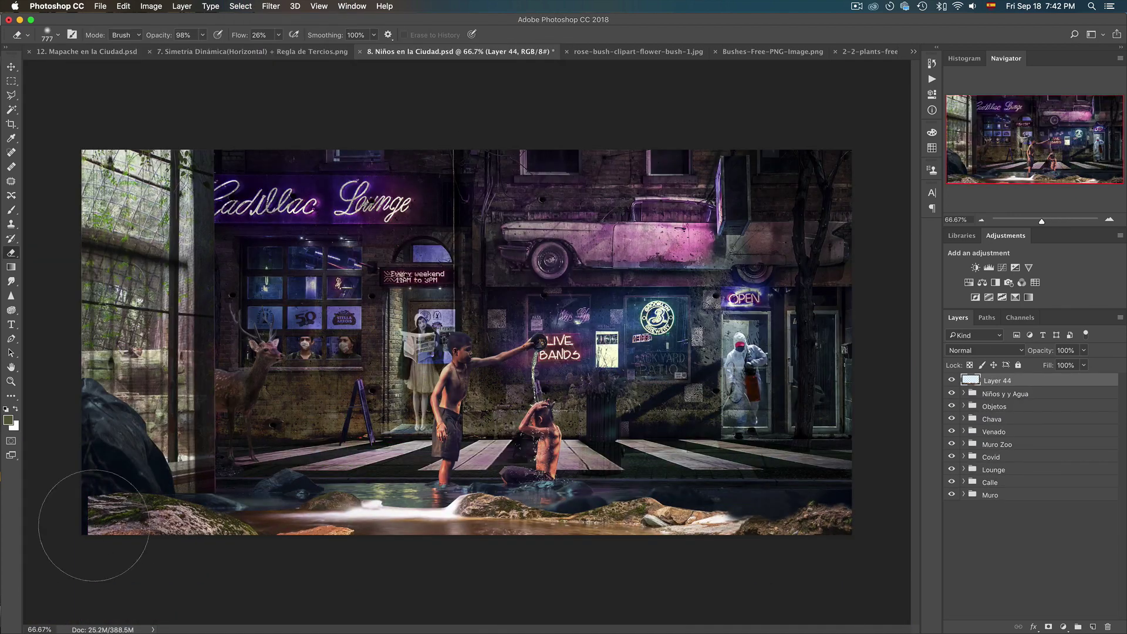
- Erase the rocks and foam along the bottom edge, select Curves 6, and bring up the desktop overview
{"action": "left_click_drag", "start_coordinate": [93, 526], "coordinate": [478, 561]}
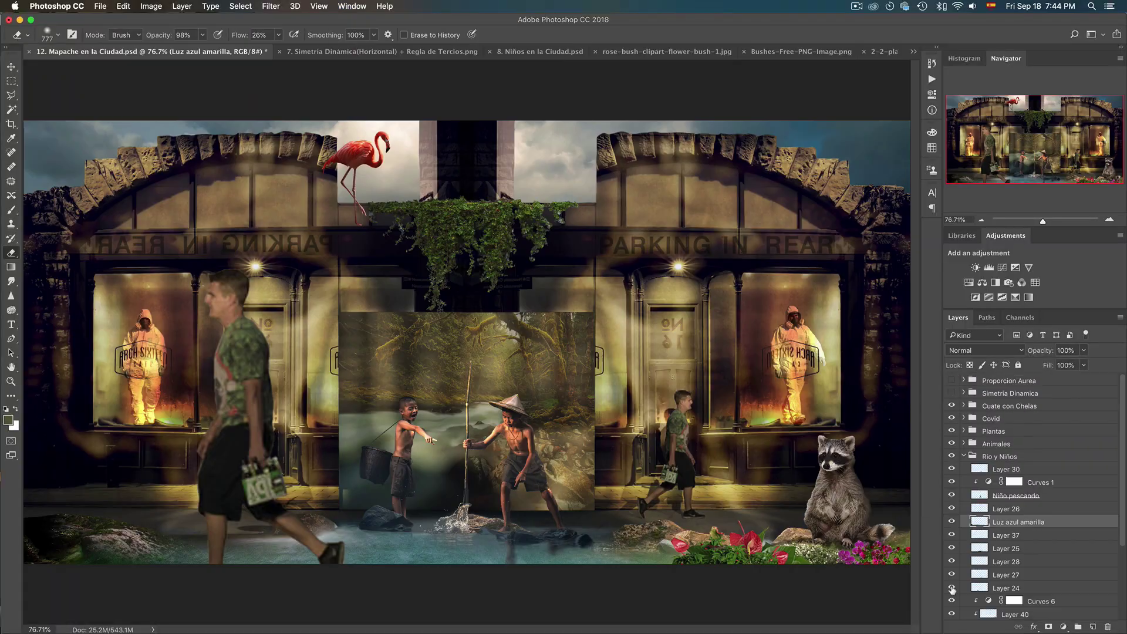
{"action": "left_click", "coordinate": [82, 552]}
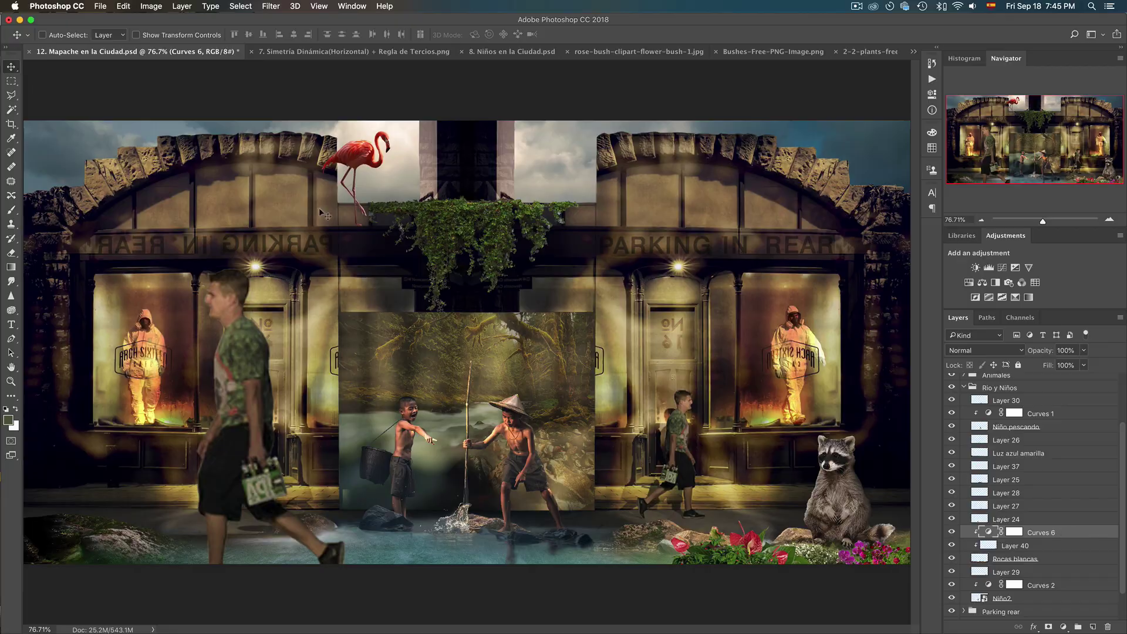
{"action": "key", "text": "ctrl+Up"}
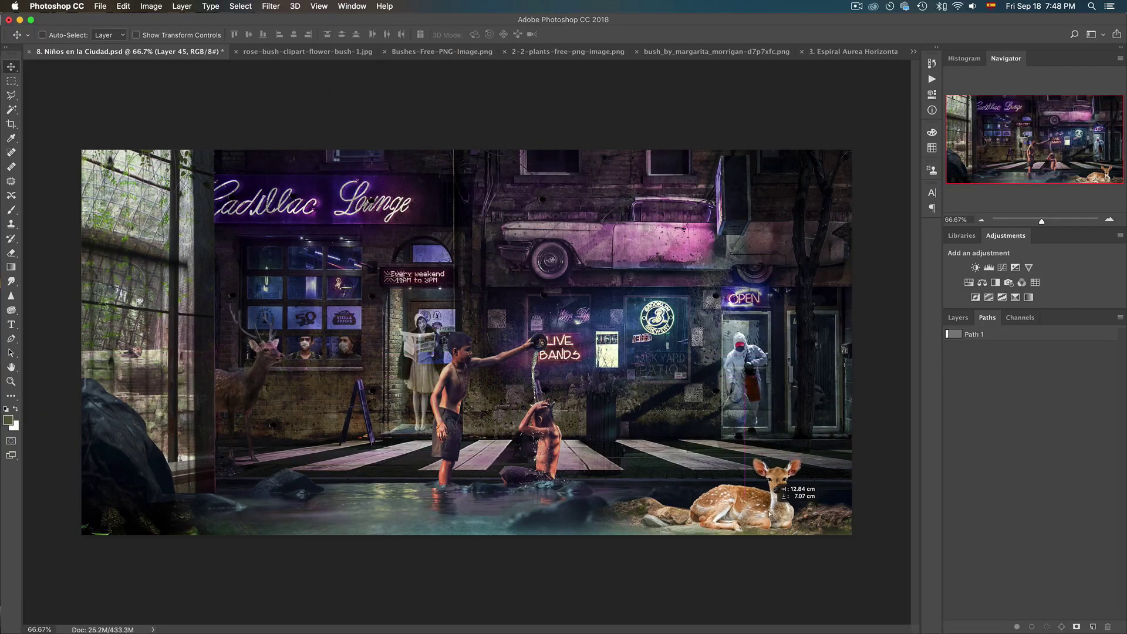
- Move Layer 45 into the Venado group, hide both composition guides, and save the document
{"action": "left_click", "coordinate": [999, 394]}
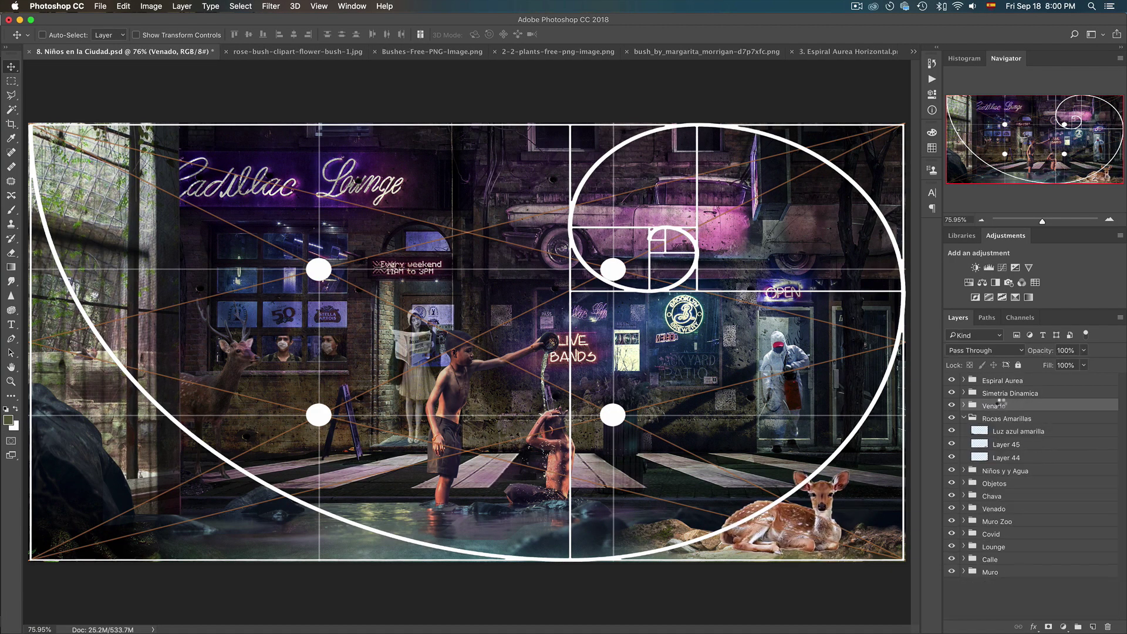
{"action": "left_click_drag", "start_coordinate": [963, 445], "coordinate": [1006, 405]}
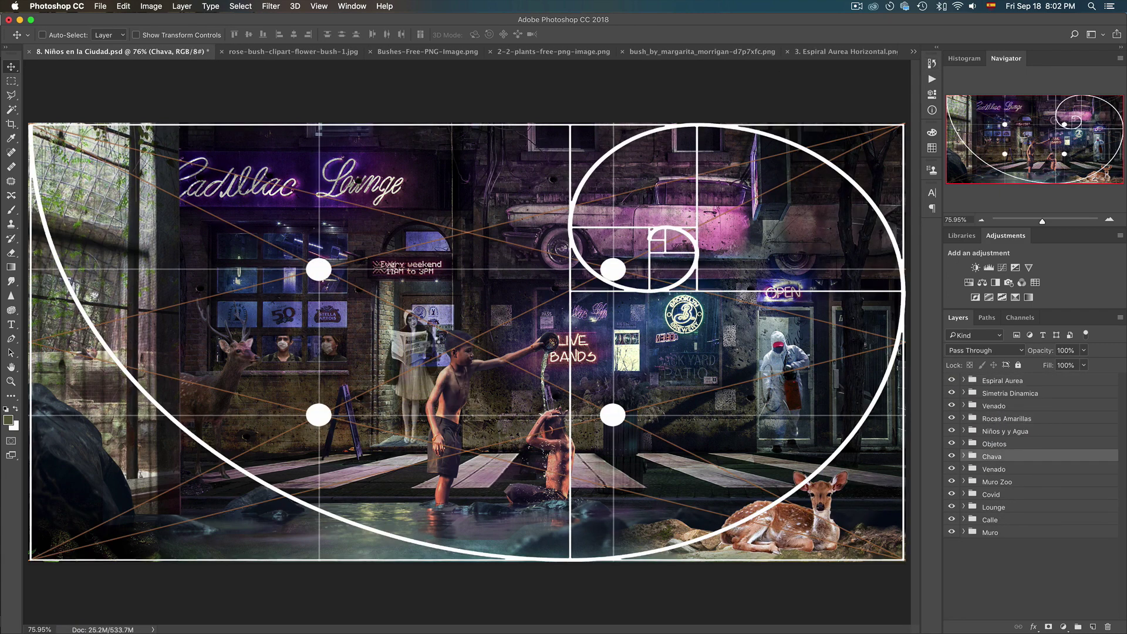
{"action": "left_click_drag", "start_coordinate": [952, 381], "coordinate": [950, 392]}
{"action": "key", "text": "super+s"}
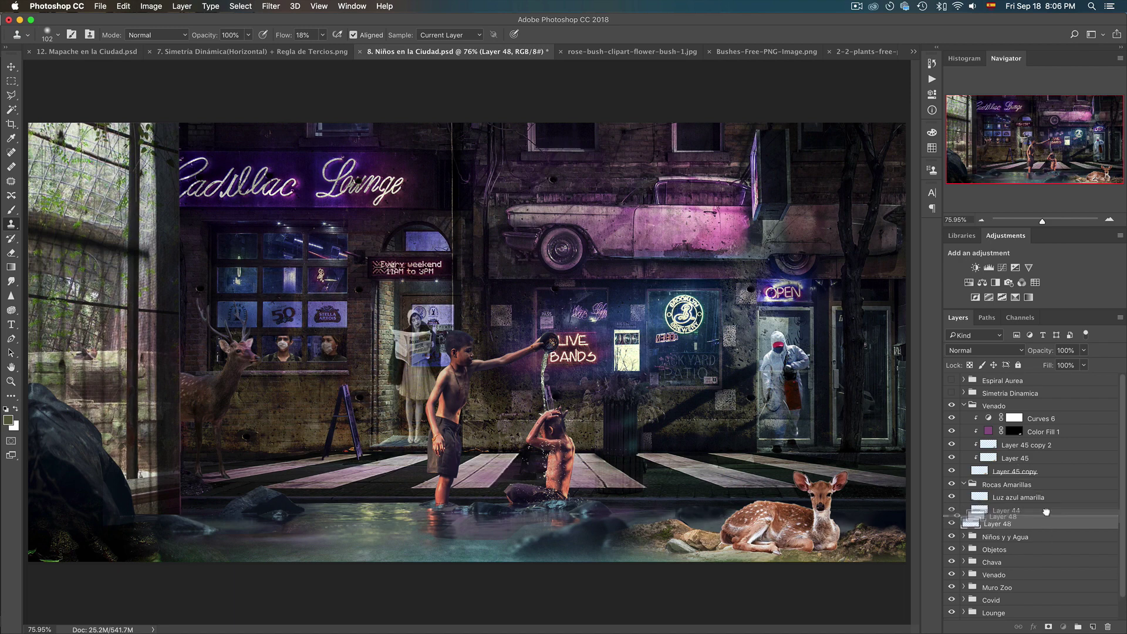
{"action": "key", "text": "alt+bracketleft"}
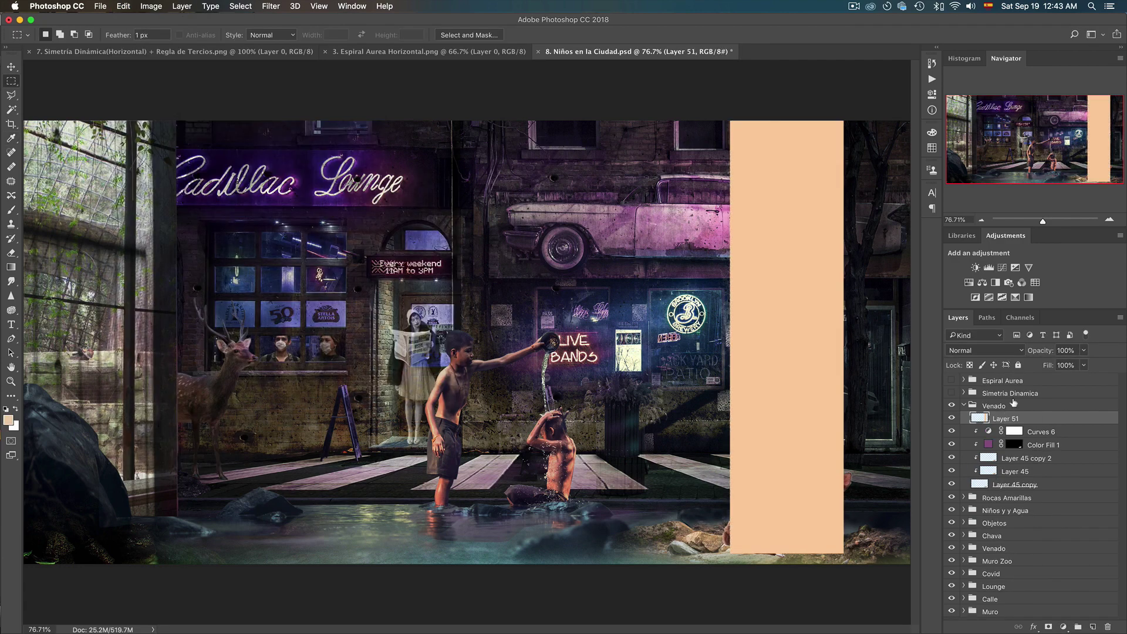
- Stretch the peach light block to the canvas top and leftward, toggling it off to compare
{"action": "left_click_drag", "start_coordinate": [818, 126], "coordinate": [818, 120]}
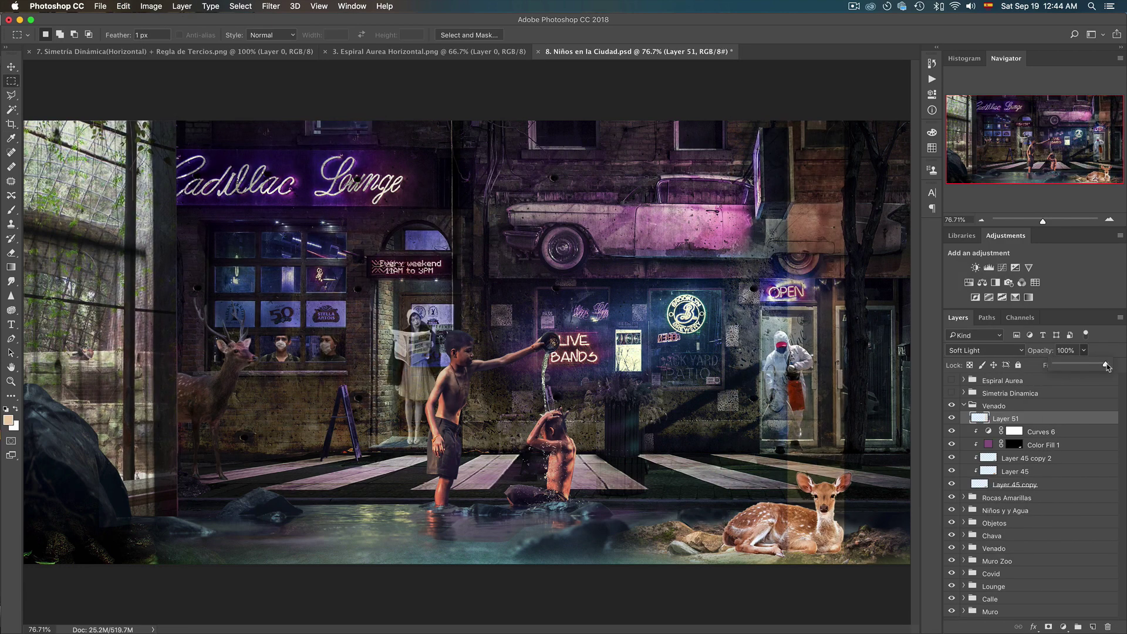
{"action": "left_click_drag", "start_coordinate": [787, 340], "coordinate": [721, 353]}
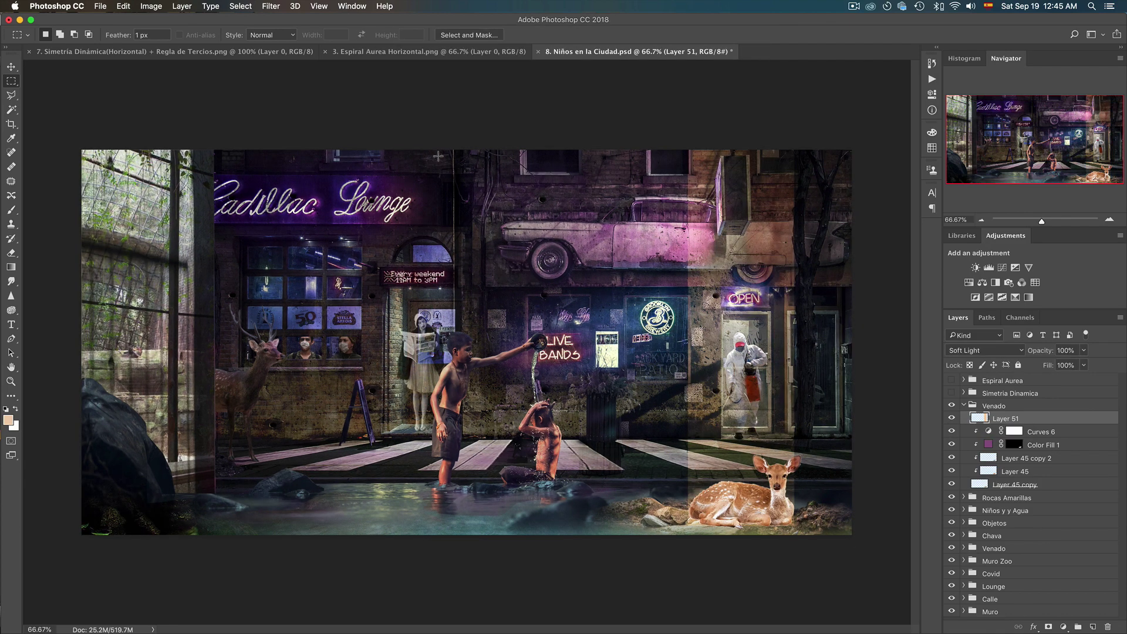
{"action": "left_click", "coordinate": [952, 418]}
{"action": "key", "text": "v"}
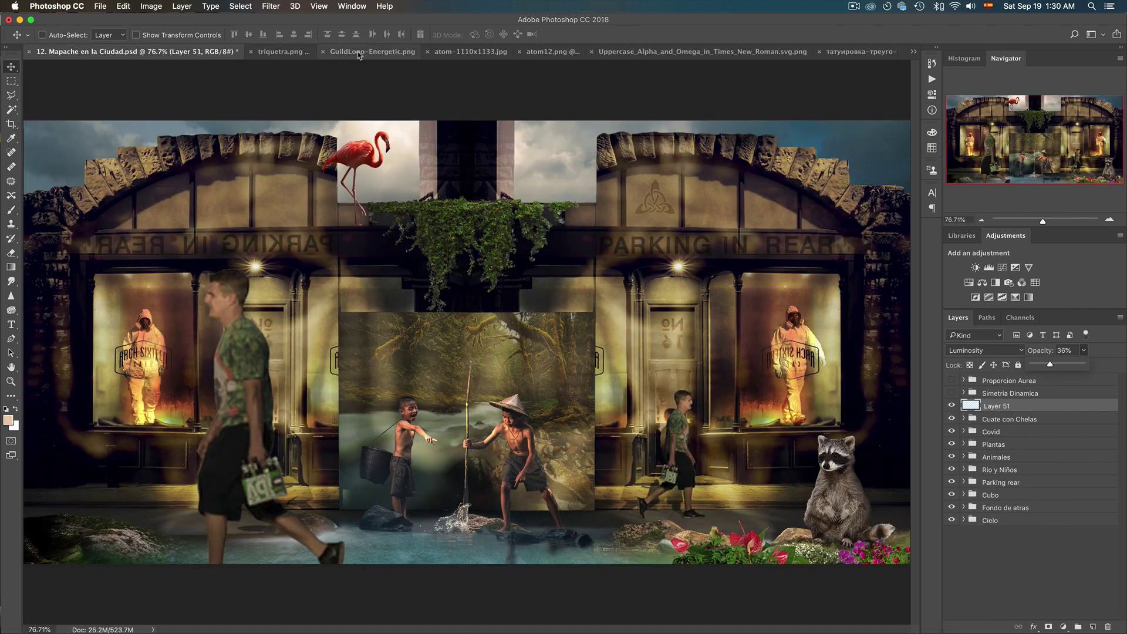
- Paste the atom symbol onto the upper-left arch and set its blend mode to Luminosity
{"action": "key", "text": "ctrl+v"}
{"action": "left_click_drag", "start_coordinate": [453, 352], "coordinate": [282, 196]}
{"action": "left_click", "coordinate": [984, 350]}
{"action": "left_click", "coordinate": [987, 611]}
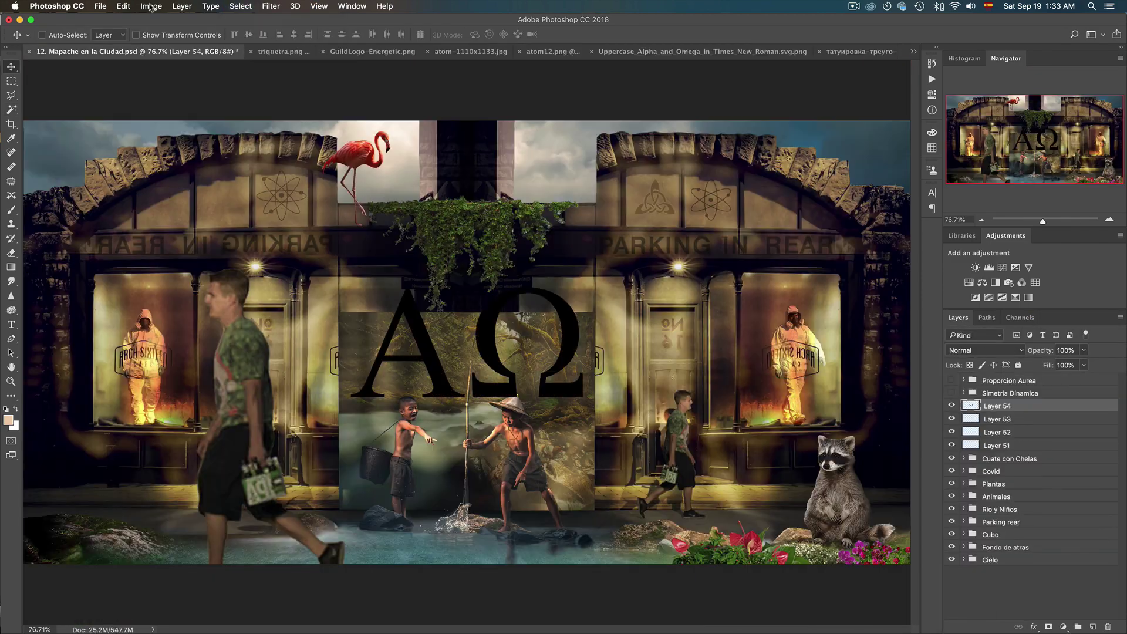
- Shrink and raise the alpha-omega letters, then paste the triquetra as a new layer
{"action": "left_click", "coordinate": [124, 6]}
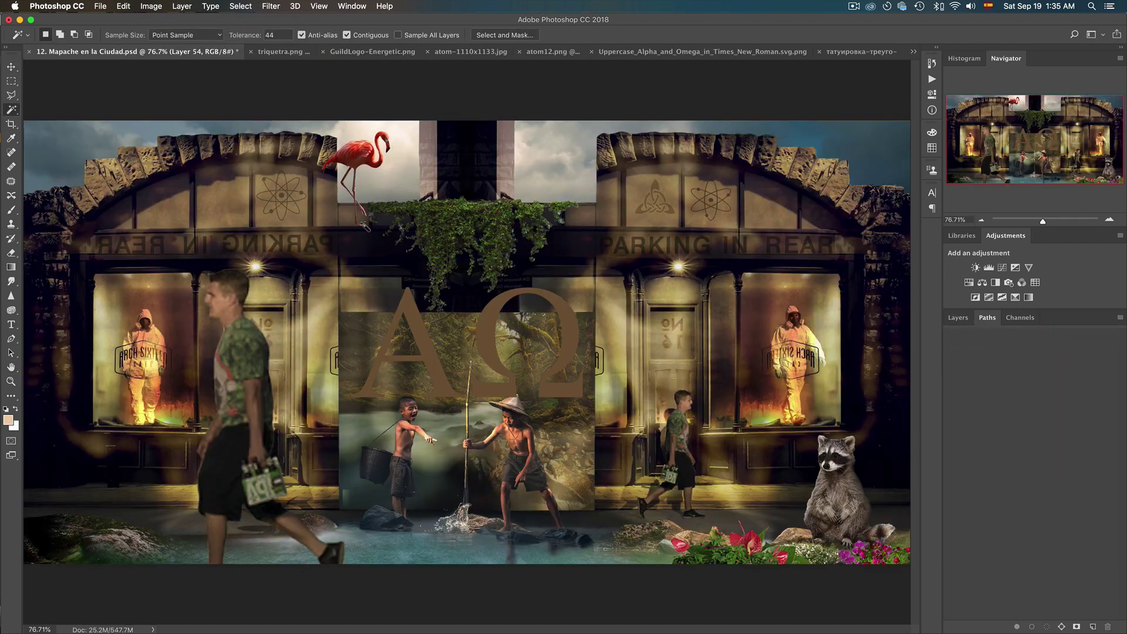
{"action": "key", "text": "super+v"}
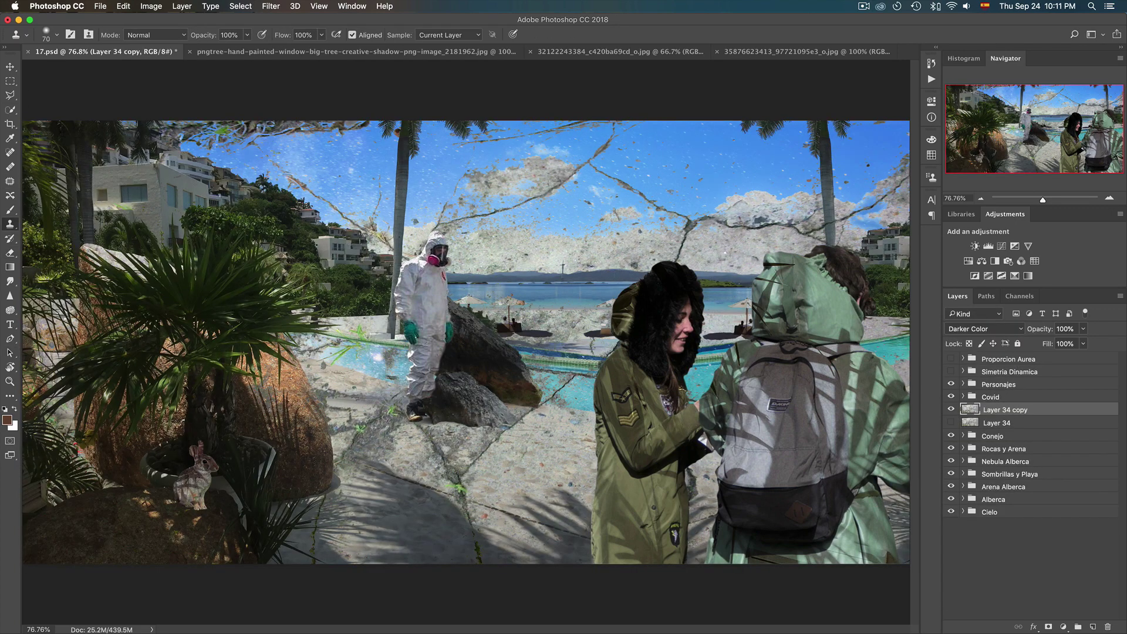
- Stamp all visible content into a new merged layer and switch to the Move tool
{"action": "key", "text": "ctrl+alt+shift+e"}
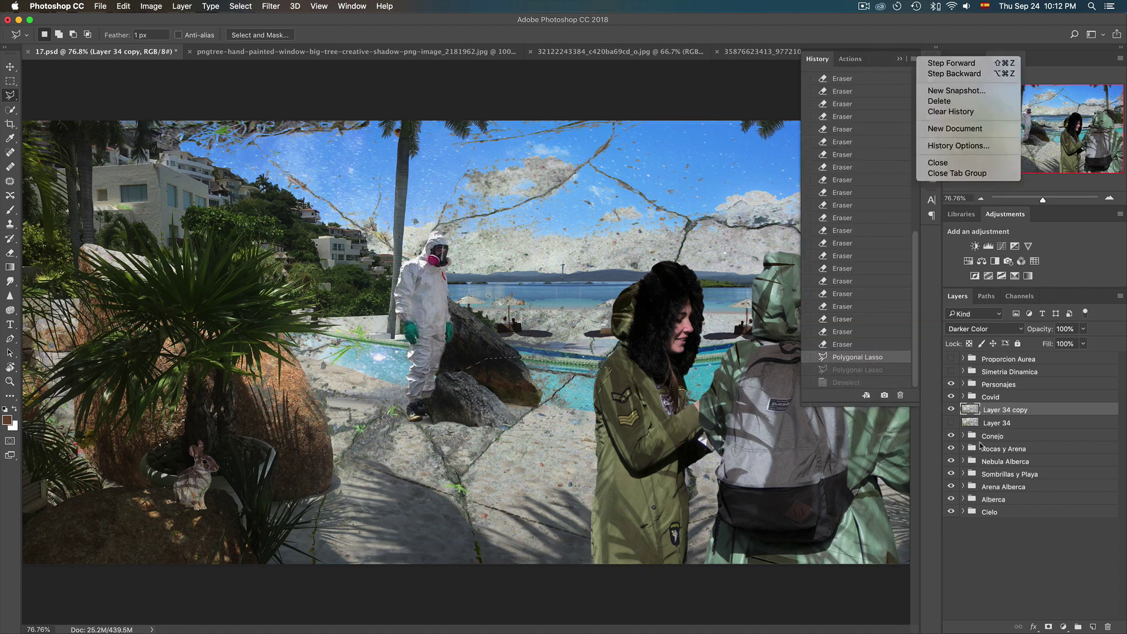
{"action": "key", "text": "v"}
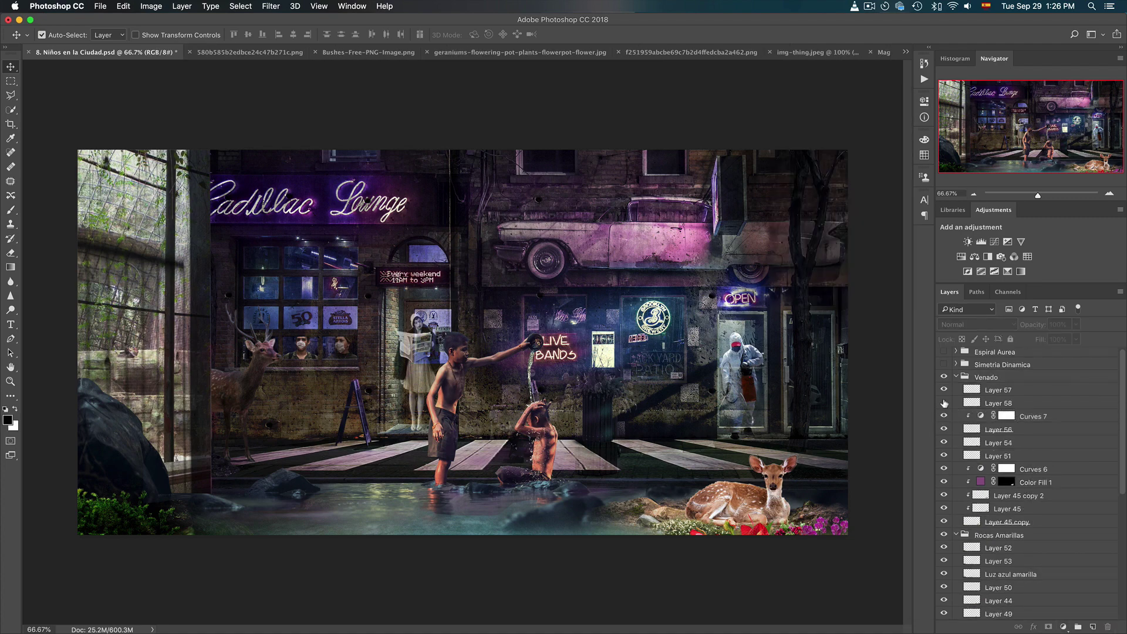
- Add a Curves adjustment clipped to Layer 57
{"action": "left_click", "coordinate": [1063, 627]}
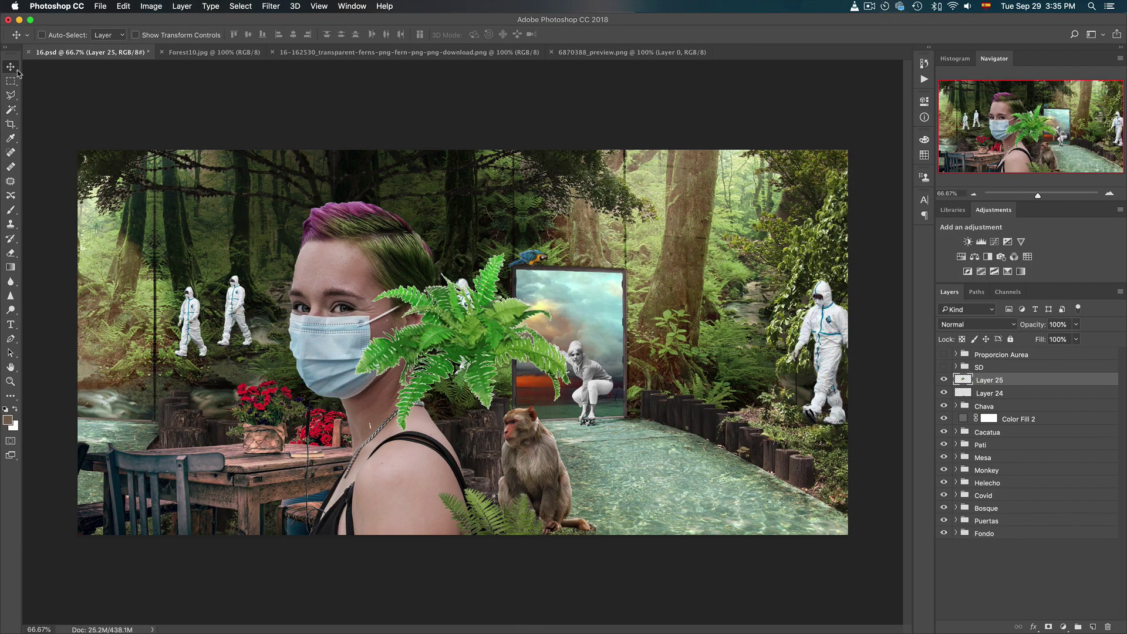
- Hide the fern layer and show Layer 13's road with the red bike lane
{"action": "left_click", "coordinate": [944, 380]}
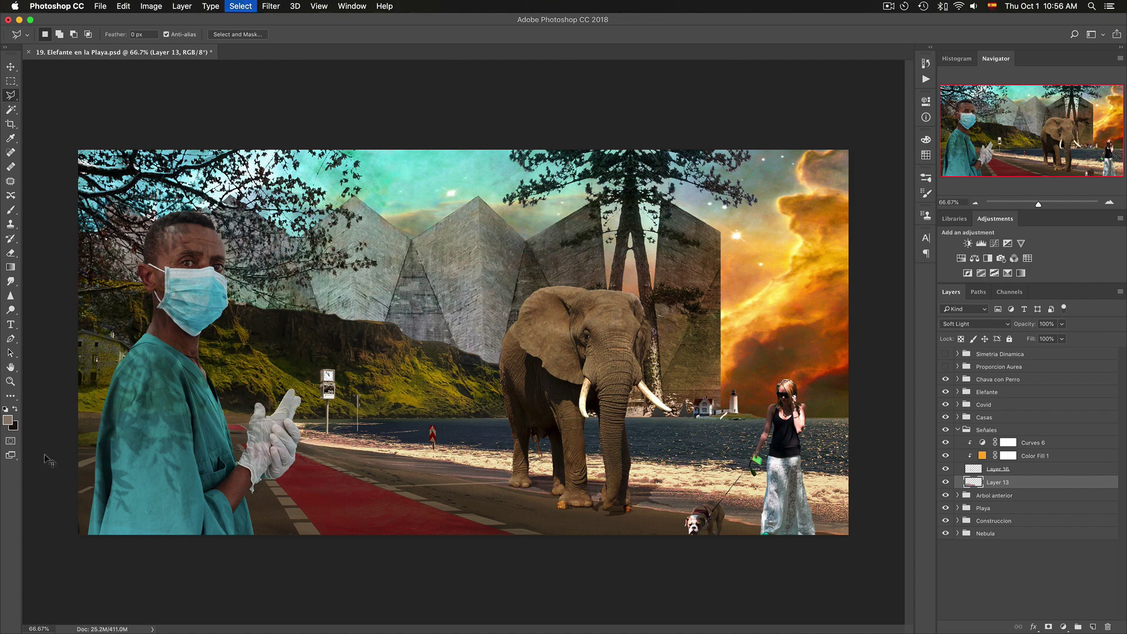
{"action": "left_click", "coordinate": [946, 482]}
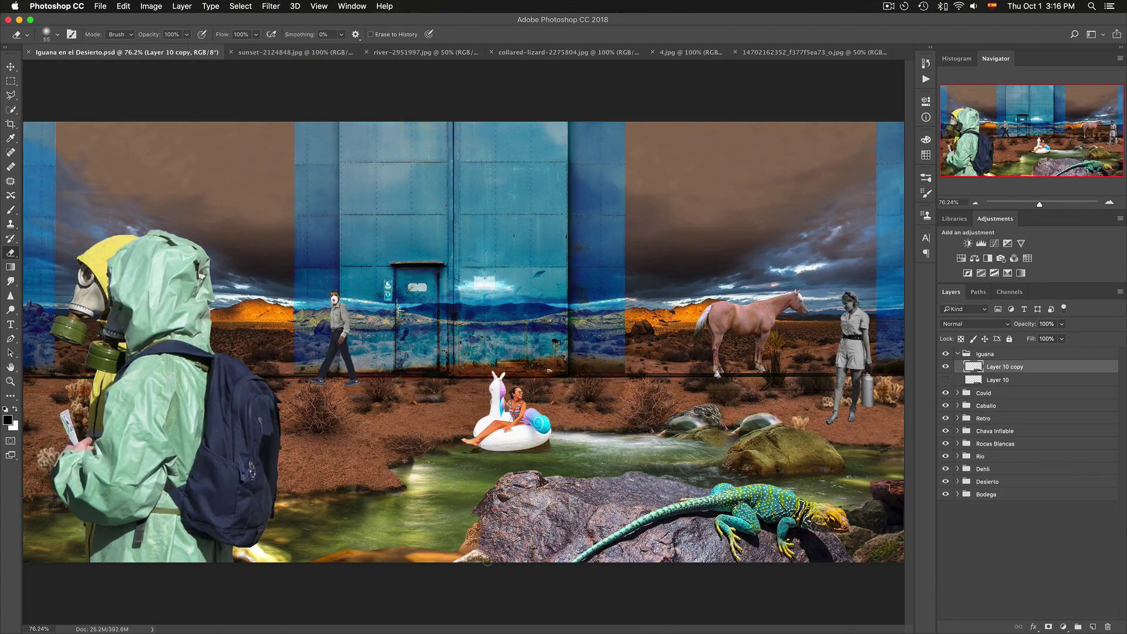
- Erase the foreground rock's top edge and paste a new water layer over the river layer
{"action": "left_click_drag", "start_coordinate": [521, 475], "coordinate": [699, 492]}
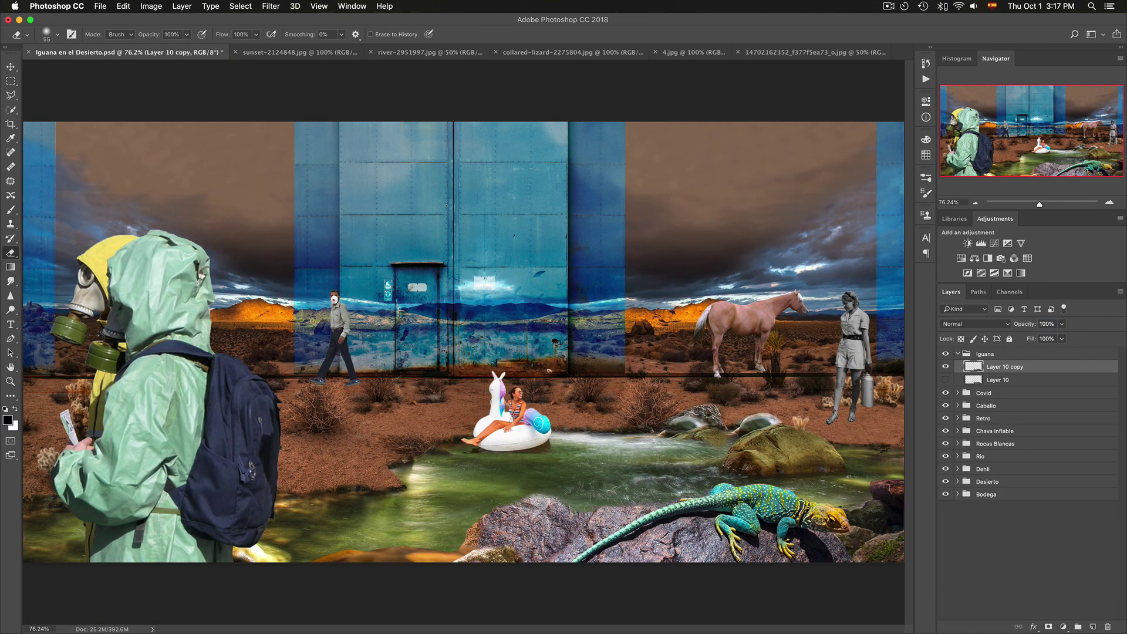
{"action": "left_click_drag", "start_coordinate": [587, 505], "coordinate": [494, 529]}
{"action": "left_click", "coordinate": [257, 209], "text": "super"}
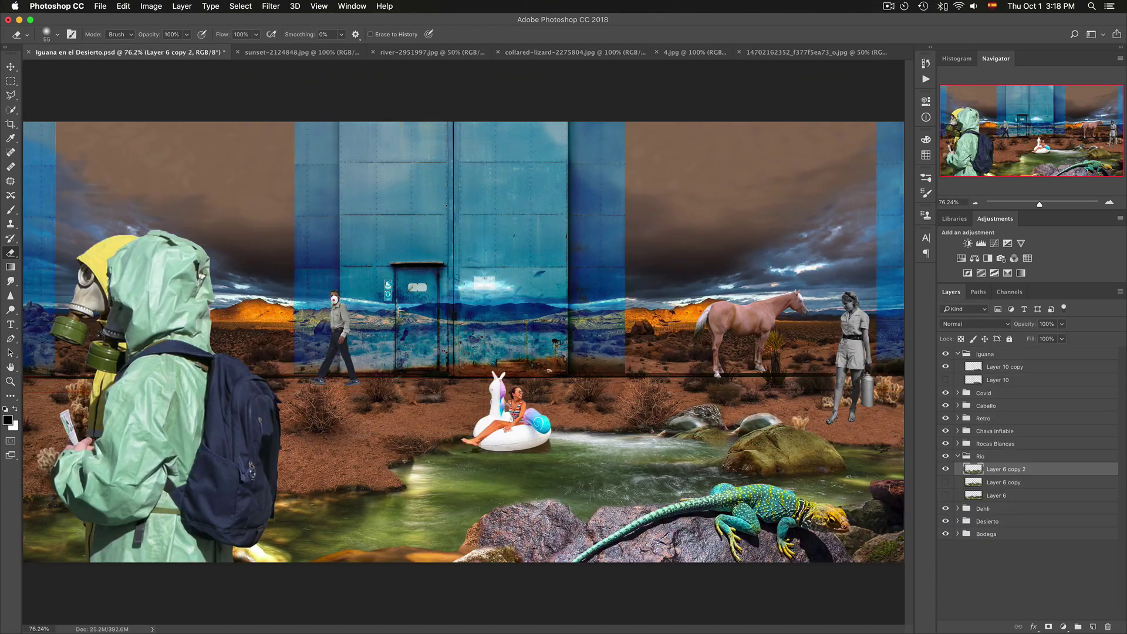
{"action": "key", "text": "super+alt+shift+v"}
- Erase the new water's top edge and blend the water and river layers in Soft Light
{"action": "left_click", "coordinate": [975, 324]}
{"action": "key", "text": "Escape"}
{"action": "key", "text": "e"}
{"action": "mouse_move", "coordinate": [893, 458]}
{"action": "left_mouse_down"}
{"action": "mouse_move", "coordinate": [640, 437]}
{"action": "mouse_move", "coordinate": [282, 505]}
{"action": "left_mouse_up"}
{"action": "left_click", "coordinate": [975, 324]}
{"action": "left_click", "coordinate": [969, 432]}
- Clone-stamp the river brighter toward the centre, commit the sky transform, and show the rainbow sky
{"action": "key", "text": "s"}
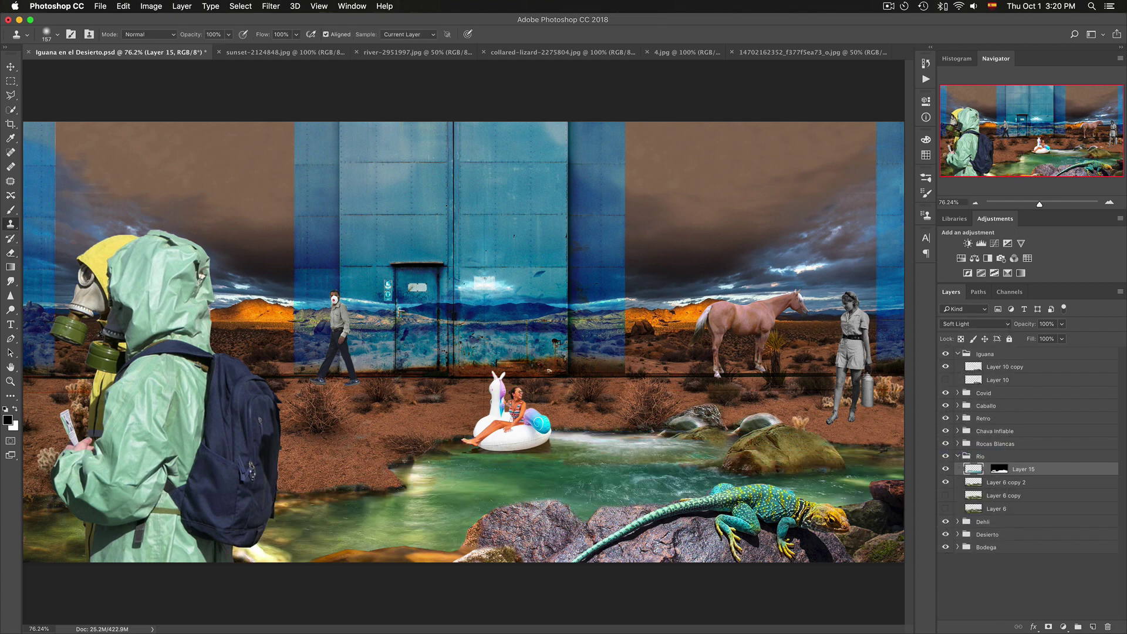
{"action": "left_click_drag", "start_coordinate": [296, 539], "coordinate": [558, 485]}
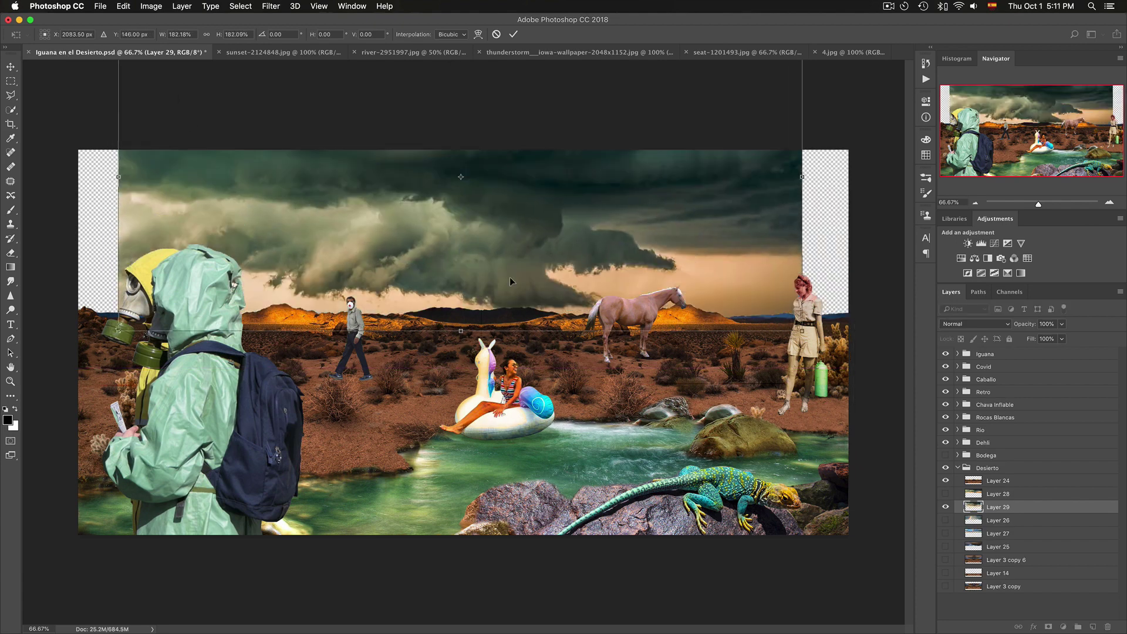
{"action": "key", "text": "Return"}
{"action": "left_click", "coordinate": [945, 494]}
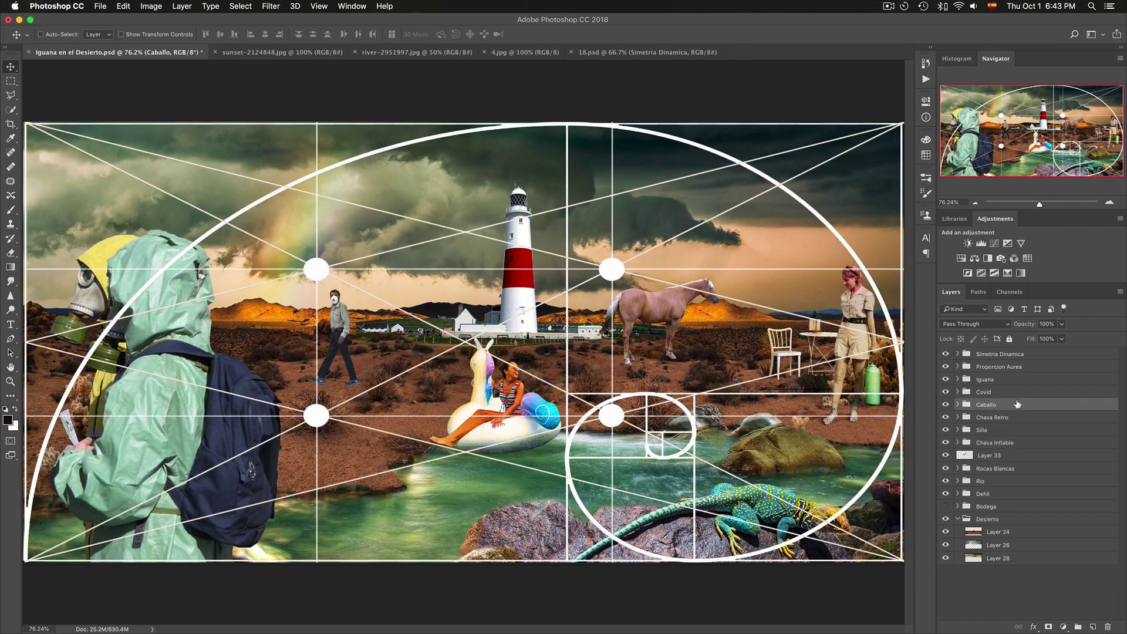
- Nudge the walking man and the hazmat figure into place, then select the Chava Retro group
{"action": "left_click_drag", "start_coordinate": [339, 335], "coordinate": [322, 316]}
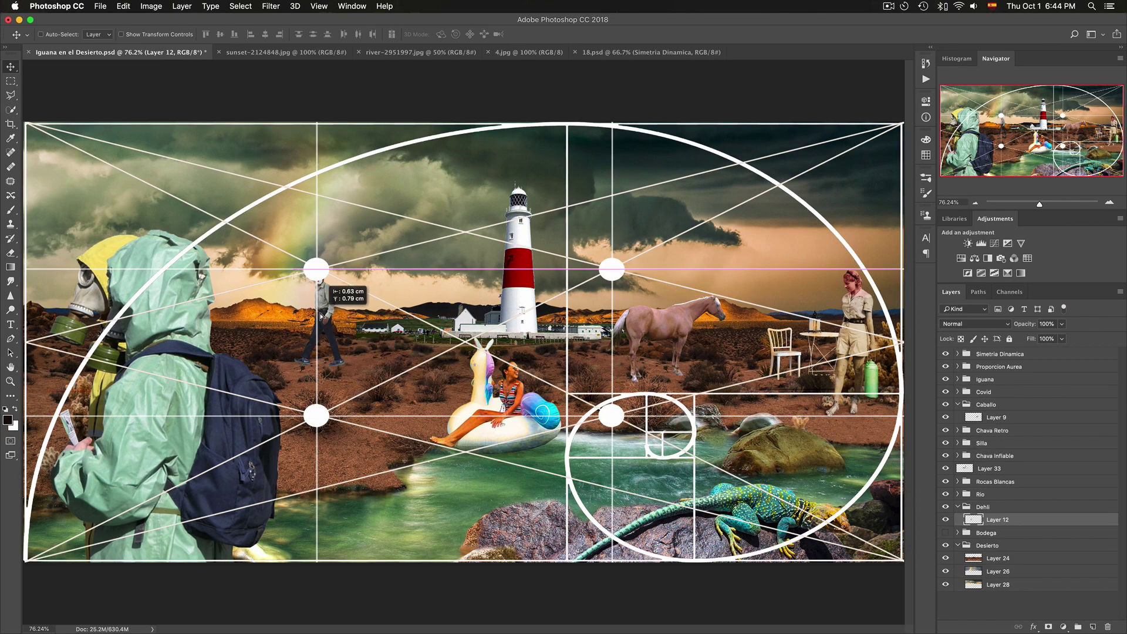
{"action": "right_click", "coordinate": [188, 286]}
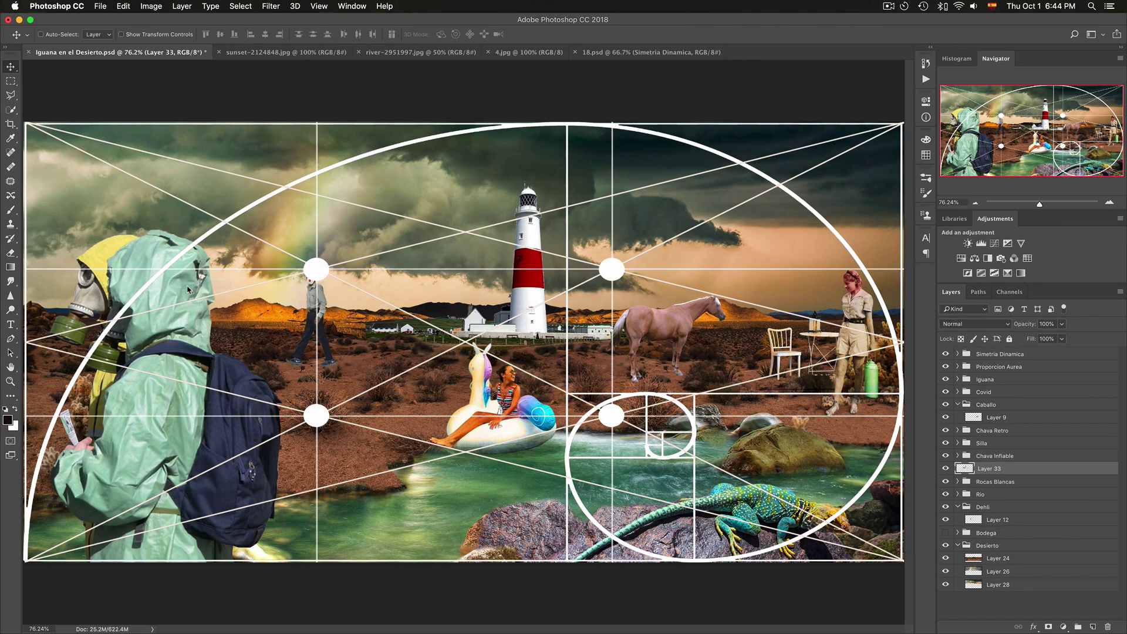
{"action": "left_click", "coordinate": [187, 285]}
{"action": "left_click_drag", "start_coordinate": [188, 352], "coordinate": [208, 335]}
{"action": "right_click", "coordinate": [855, 299]}
{"action": "left_click", "coordinate": [875, 303]}
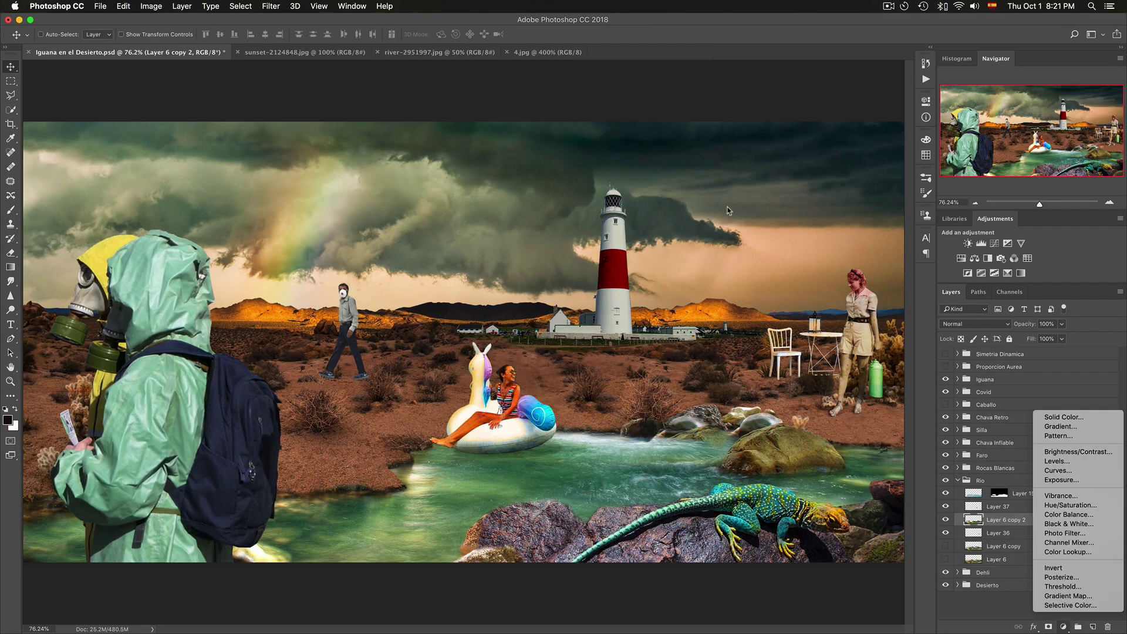
- Add a Solid Color fill layer in Color blend mode at 34% opacity
{"action": "left_click", "coordinate": [1064, 417]}
{"action": "left_click", "coordinate": [456, 284]}
{"action": "left_click", "coordinate": [975, 324]}
{"action": "left_click", "coordinate": [968, 558]}
{"action": "left_click_drag", "start_coordinate": [1061, 324], "coordinate": [1028, 339]}
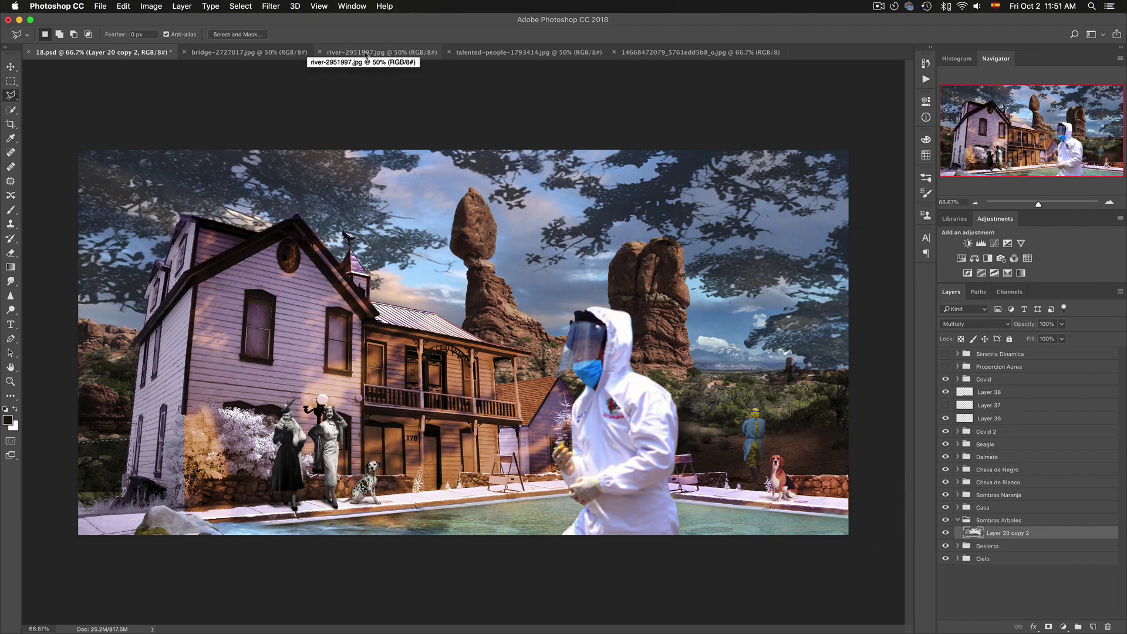
- Bring river water into the house scene, slide it to the left edge, and save
{"action": "left_click", "coordinate": [366, 53]}
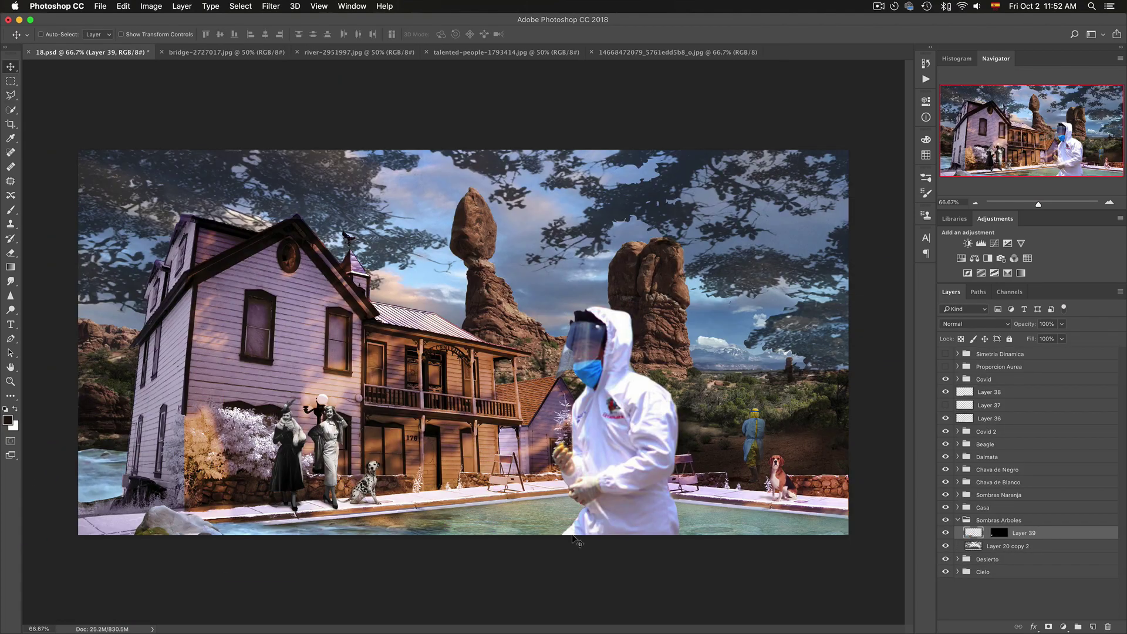
{"action": "left_click_drag", "start_coordinate": [28, 479], "coordinate": [29, 477]}
{"action": "key", "text": "super+s"}
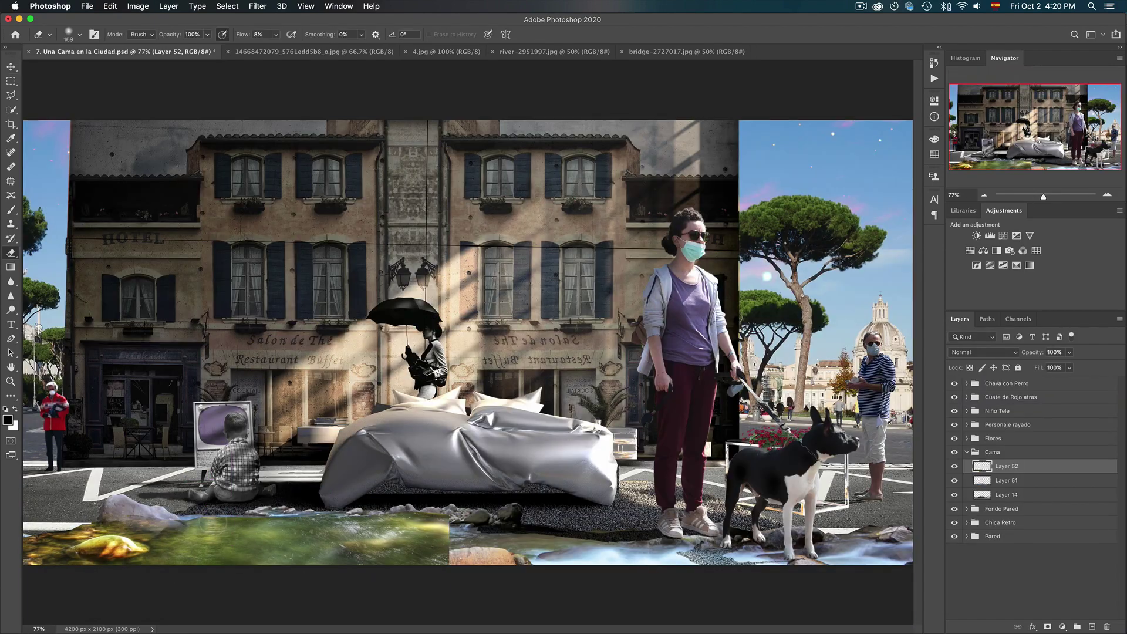
- Erase the foreground water toward the lower left and the strip beneath the elephant
{"action": "left_click_drag", "start_coordinate": [329, 529], "coordinate": [64, 534]}
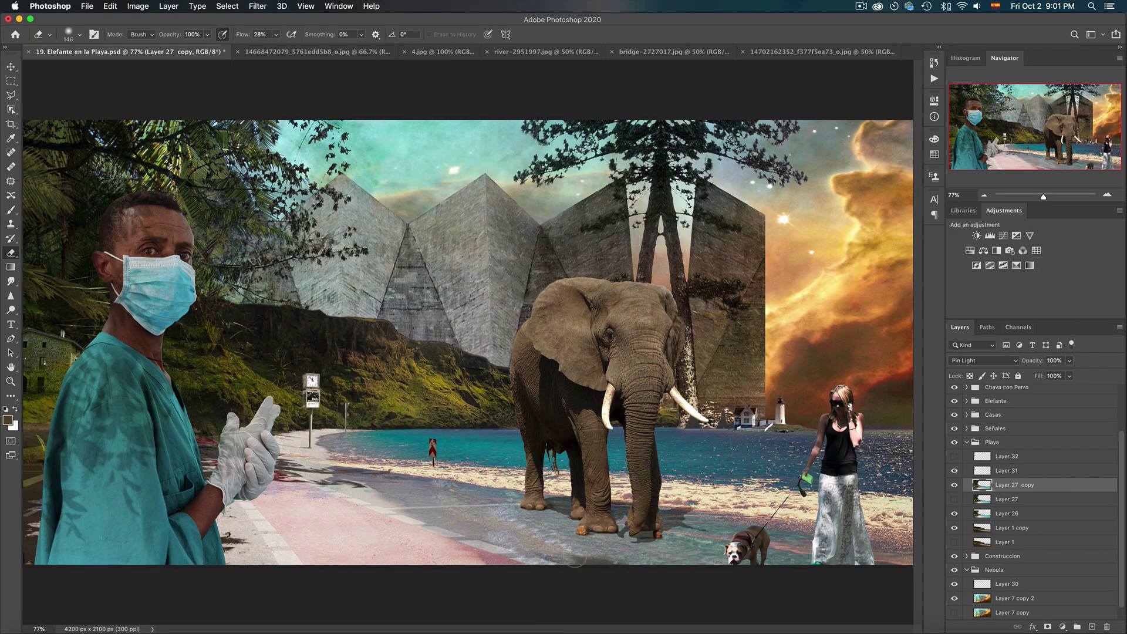
{"action": "left_click_drag", "start_coordinate": [615, 567], "coordinate": [621, 555]}
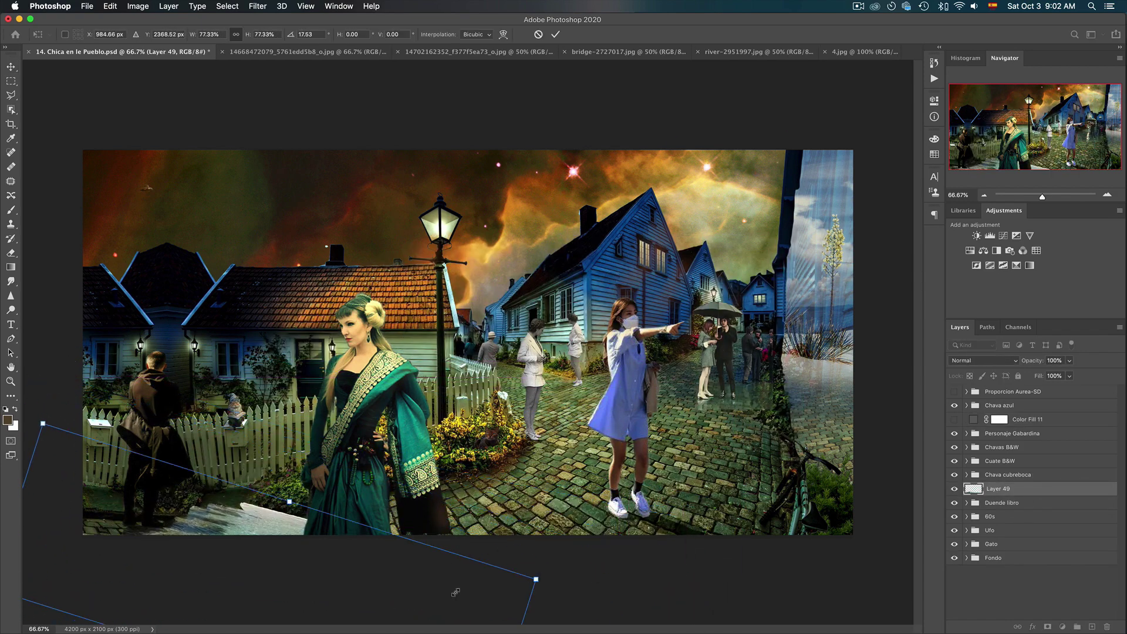
- Scale and rotate the cobblestones over the white bottom wedge, and erase the ground near the bicycle
{"action": "mouse_move", "coordinate": [455, 592]}
{"action": "left_mouse_down"}
{"action": "mouse_move", "coordinate": [496, 563]}
{"action": "mouse_move", "coordinate": [478, 563]}
{"action": "left_mouse_up"}
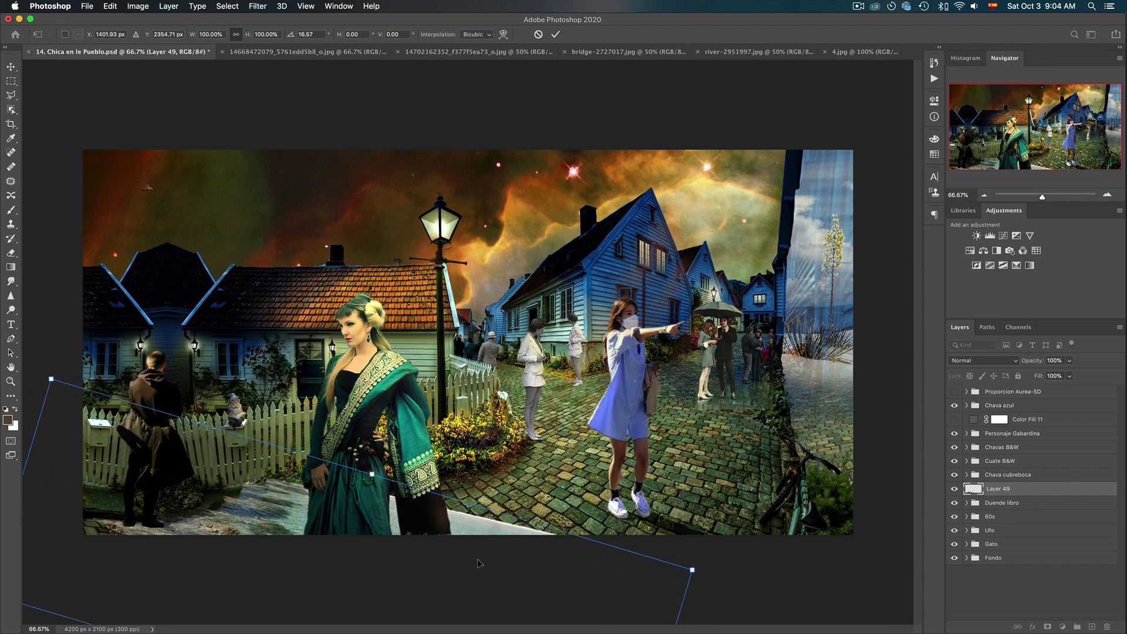
{"action": "key", "text": "Return"}
{"action": "key", "text": "e"}
{"action": "left_click_drag", "start_coordinate": [493, 452], "coordinate": [502, 463]}
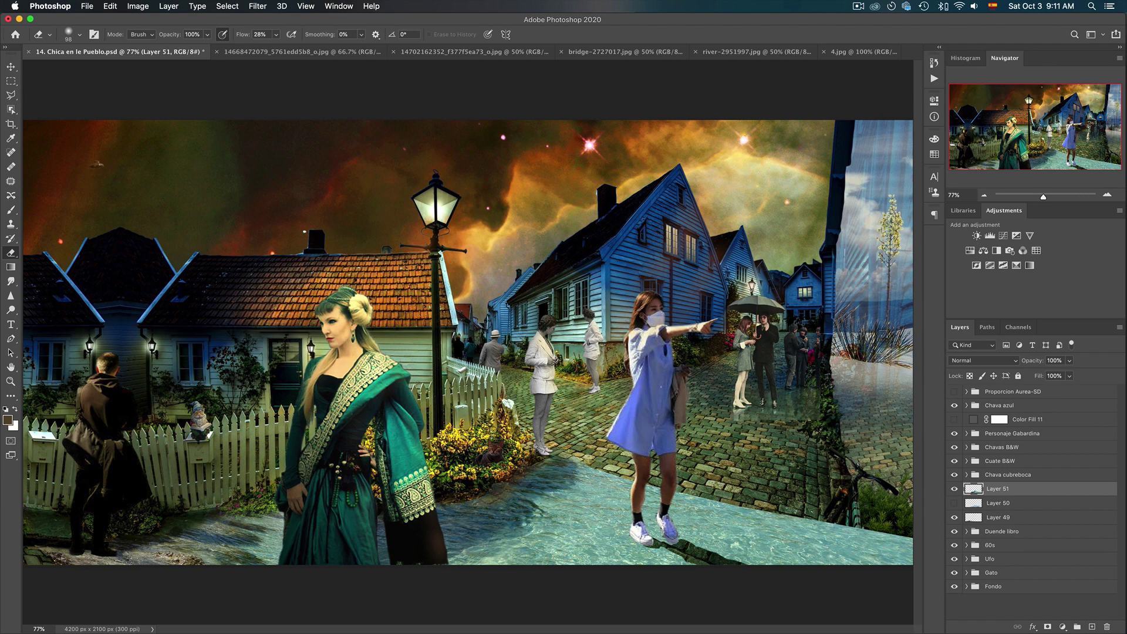
{"action": "mouse_move", "coordinate": [834, 540]}
{"action": "left_mouse_down"}
{"action": "mouse_move", "coordinate": [880, 552]}
{"action": "mouse_move", "coordinate": [784, 479]}
{"action": "left_mouse_up"}
{"action": "left_click", "coordinate": [10, 282]}
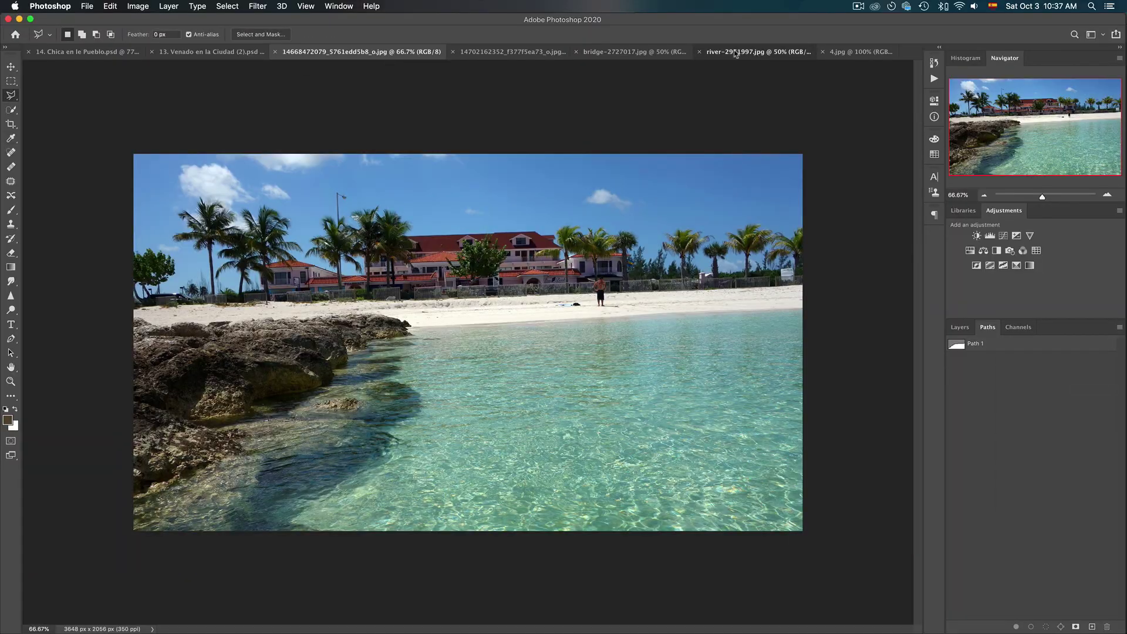
- Bring the river waterfall photo to the front
{"action": "left_click", "coordinate": [735, 53]}
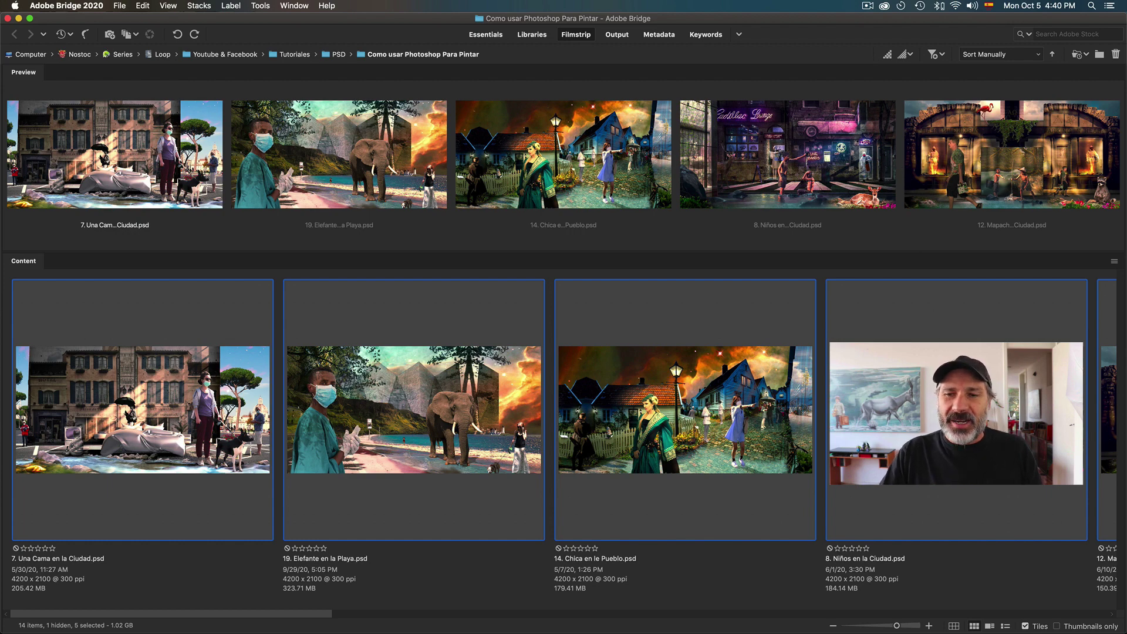
- Scroll through the Bridge thumbnails, selecting only Mapache en la Ciudad along the way
{"action": "scroll", "coordinate": [564, 411], "scroll_direction": "right", "scroll_amount": 5}
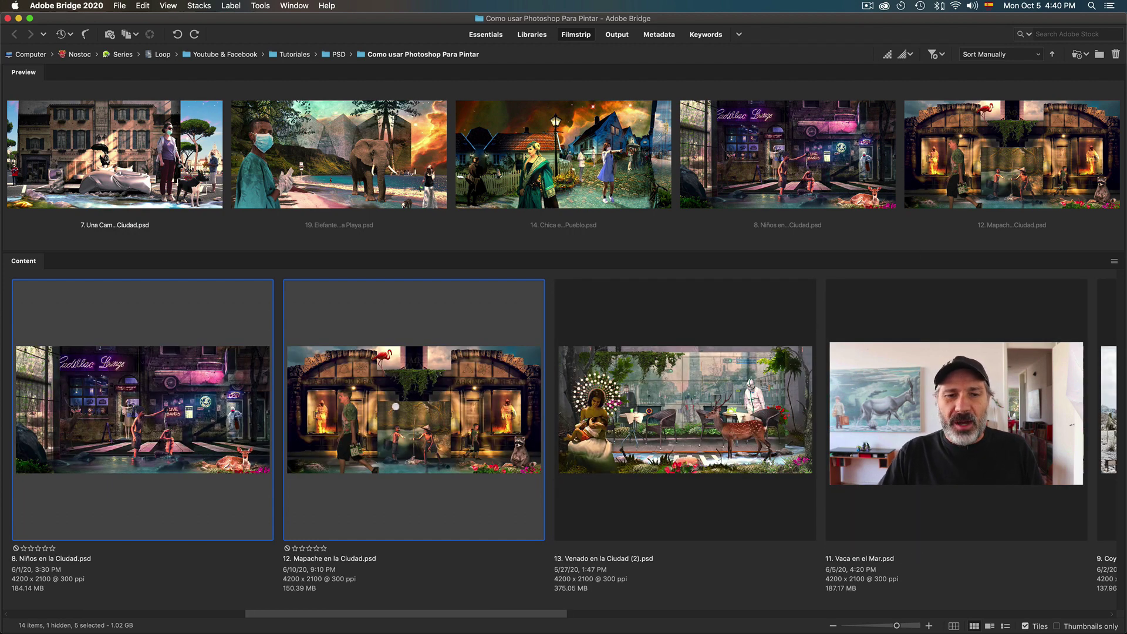
{"action": "left_click", "coordinate": [396, 407]}
{"action": "scroll", "coordinate": [587, 411], "scroll_direction": "right", "scroll_amount": 5}
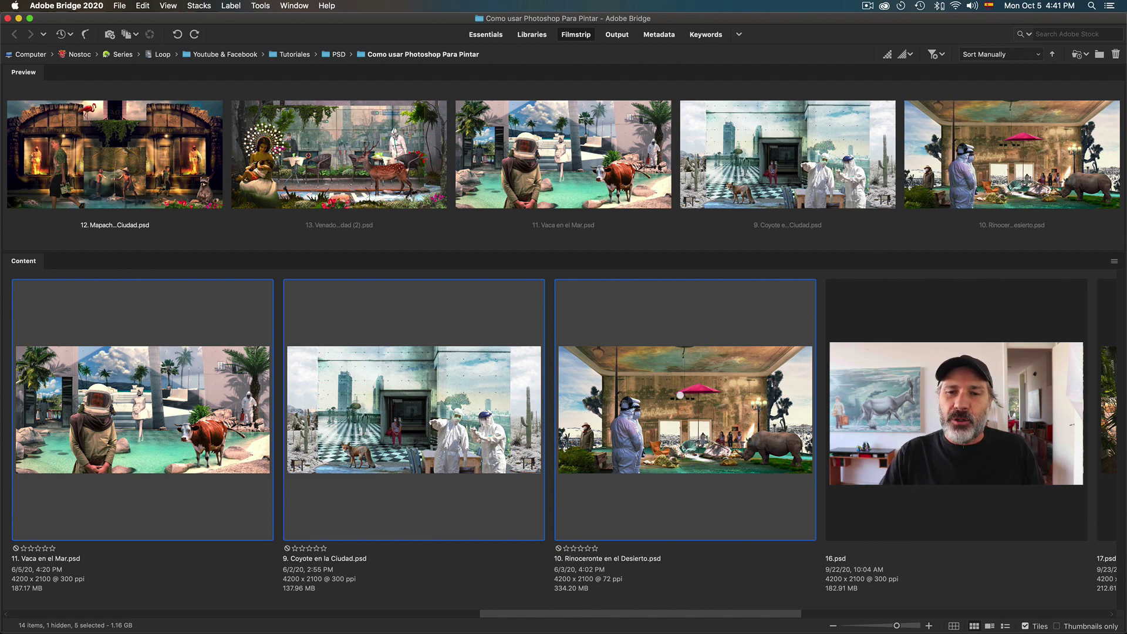
- Select the composites from Rinoceronte en el Desierto through 7. Una Cama en la Ciudad copy
{"action": "left_click", "coordinate": [670, 399]}
{"action": "scroll", "coordinate": [670, 399], "scroll_direction": "right", "scroll_amount": 5}
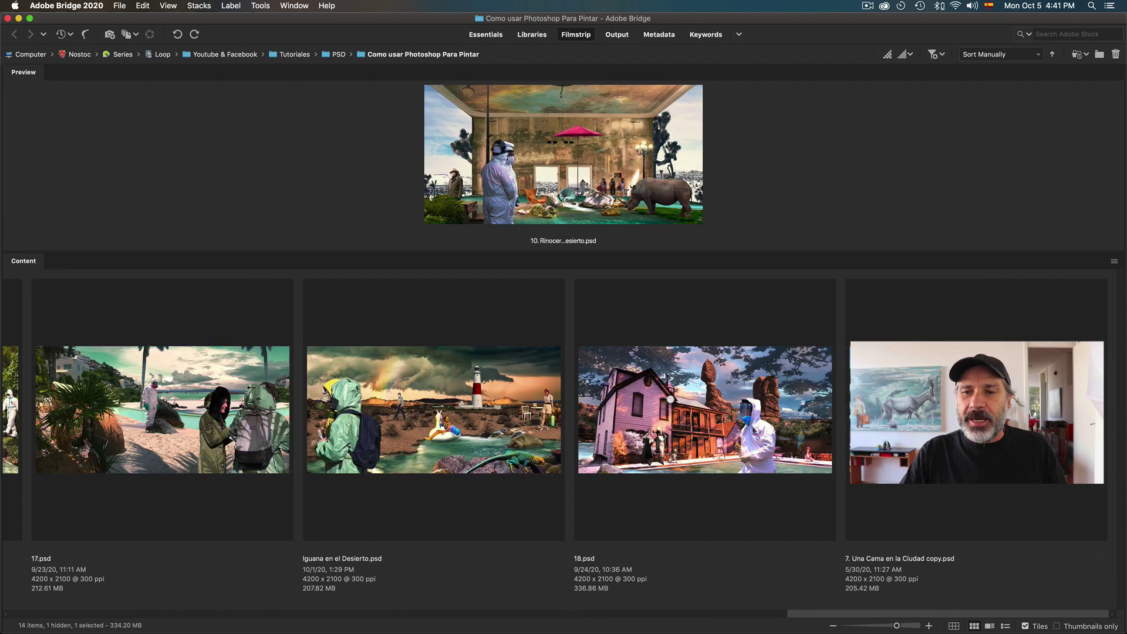
{"action": "left_click", "coordinate": [974, 411], "text": "shift"}
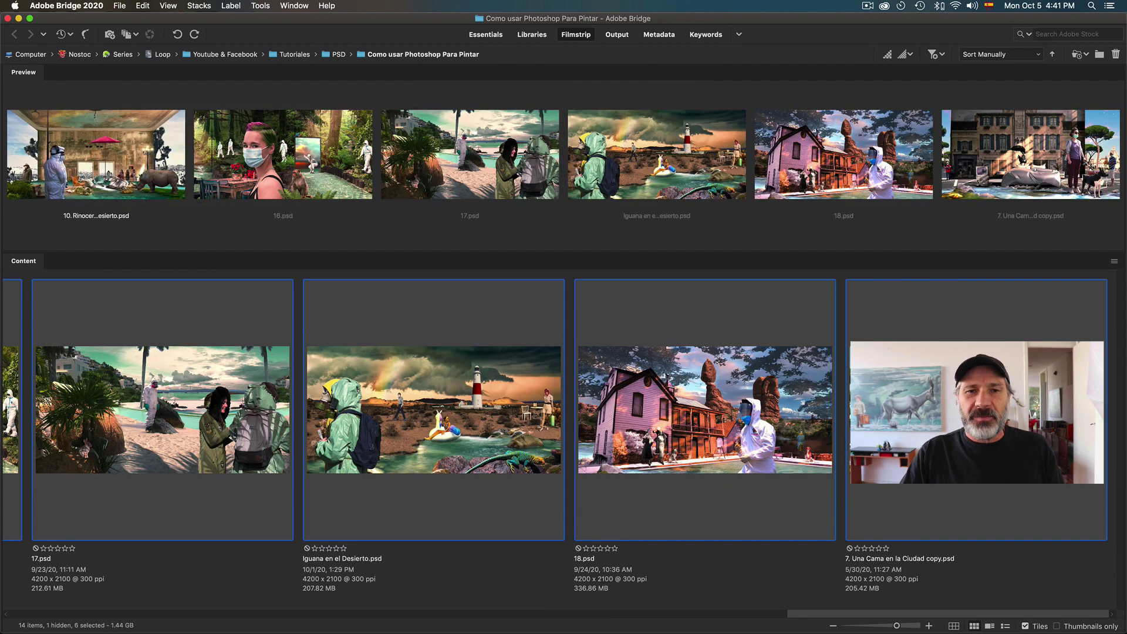